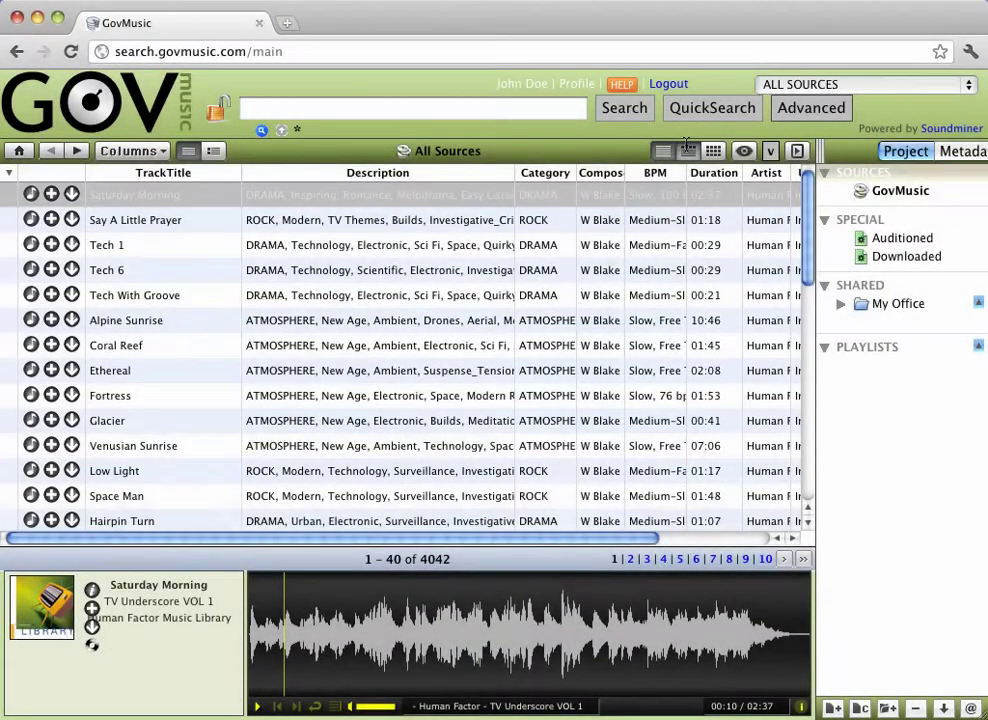
Show album covers above the track list and preview the Rush Hour track.
left_click(687, 150)
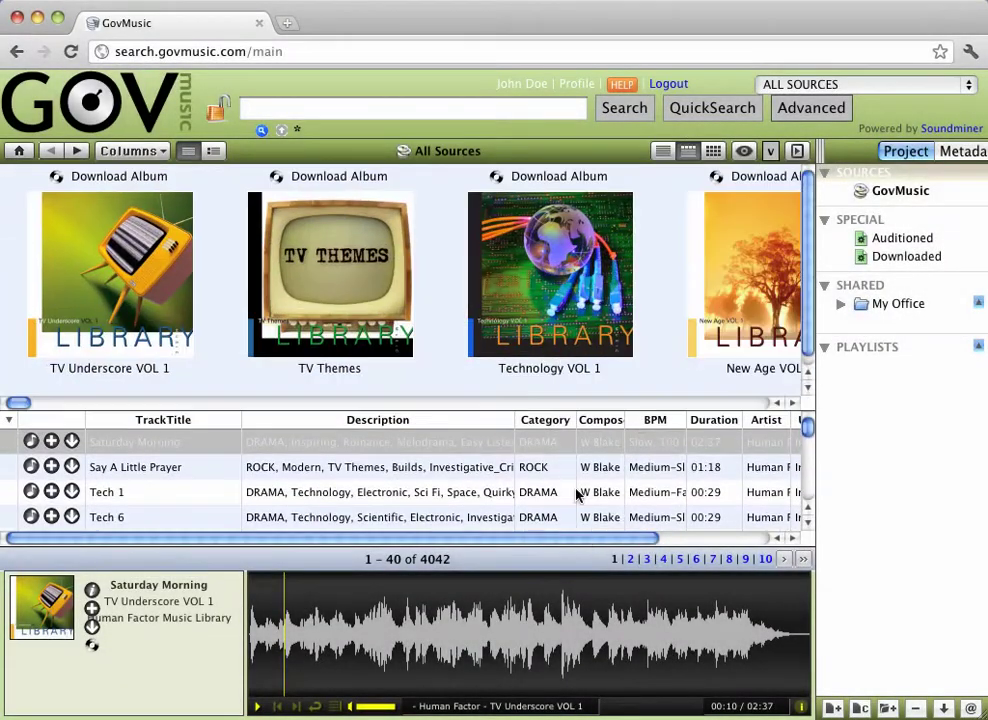
scroll(580, 490, "down", 10)
left_click(31, 465)
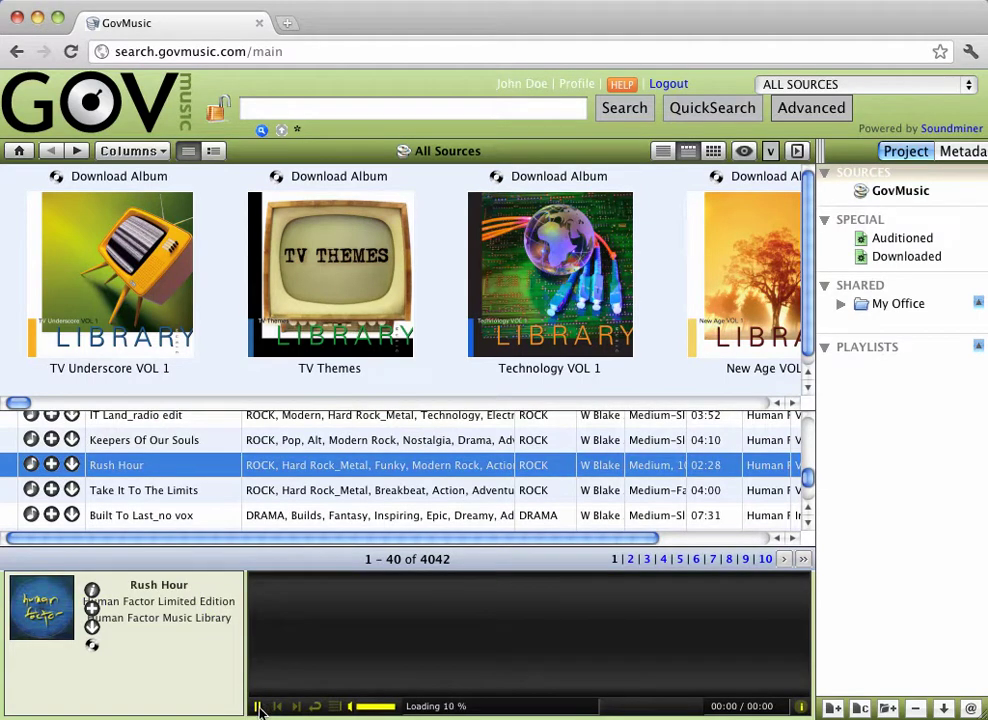
Show the track metadata, preview Keepers Of Our Souls, and switch to the album-cover grid.
left_click(955, 155)
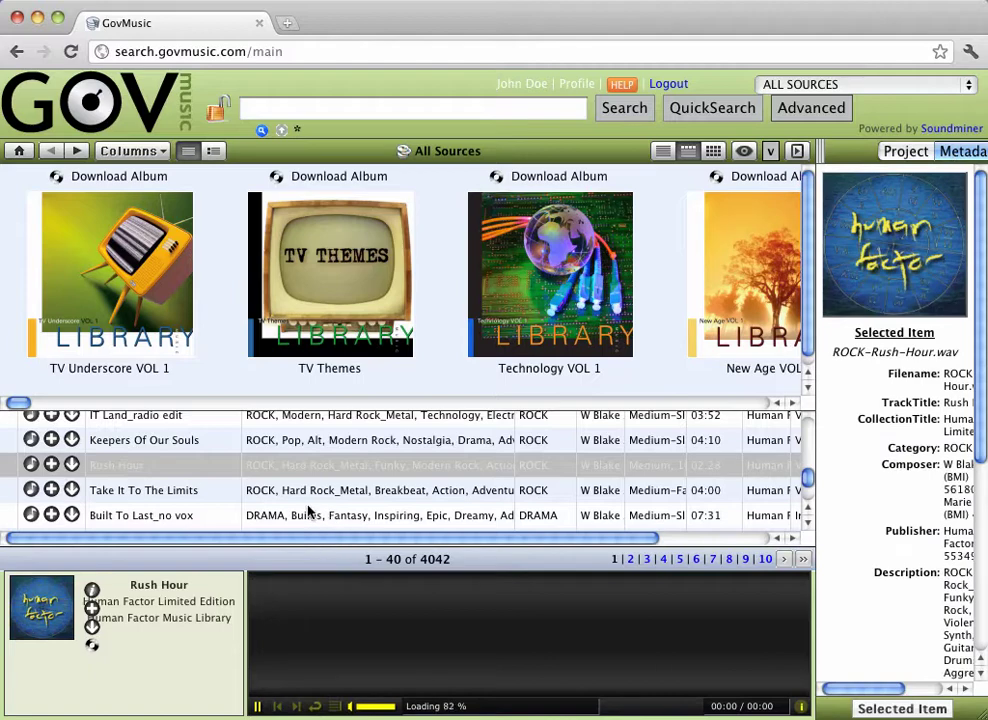
left_click(31, 441)
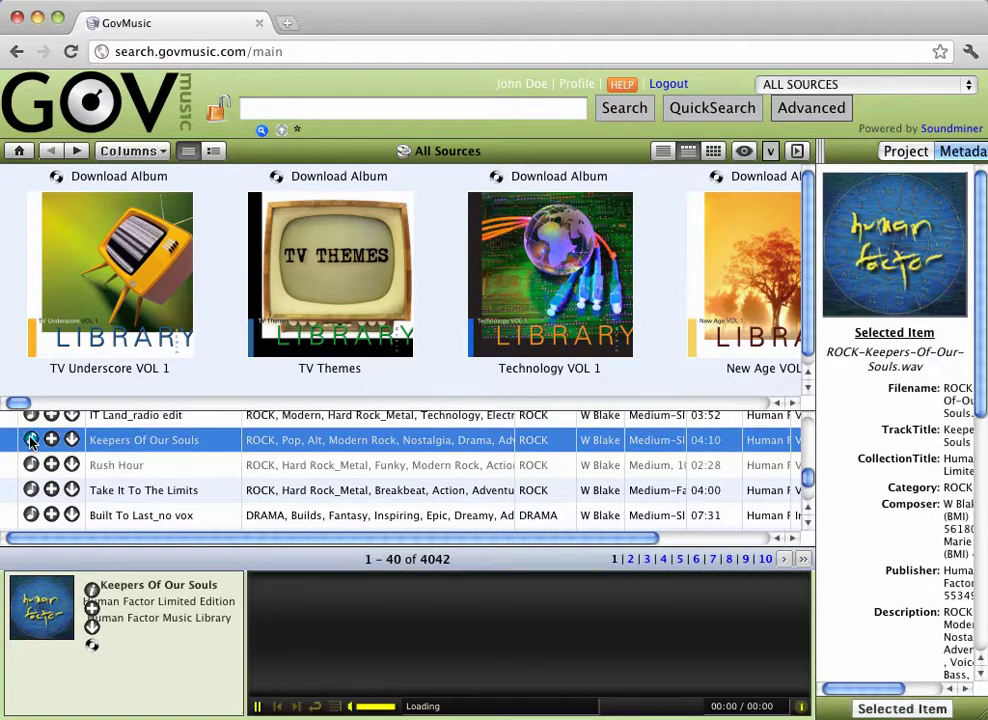
left_click(714, 151)
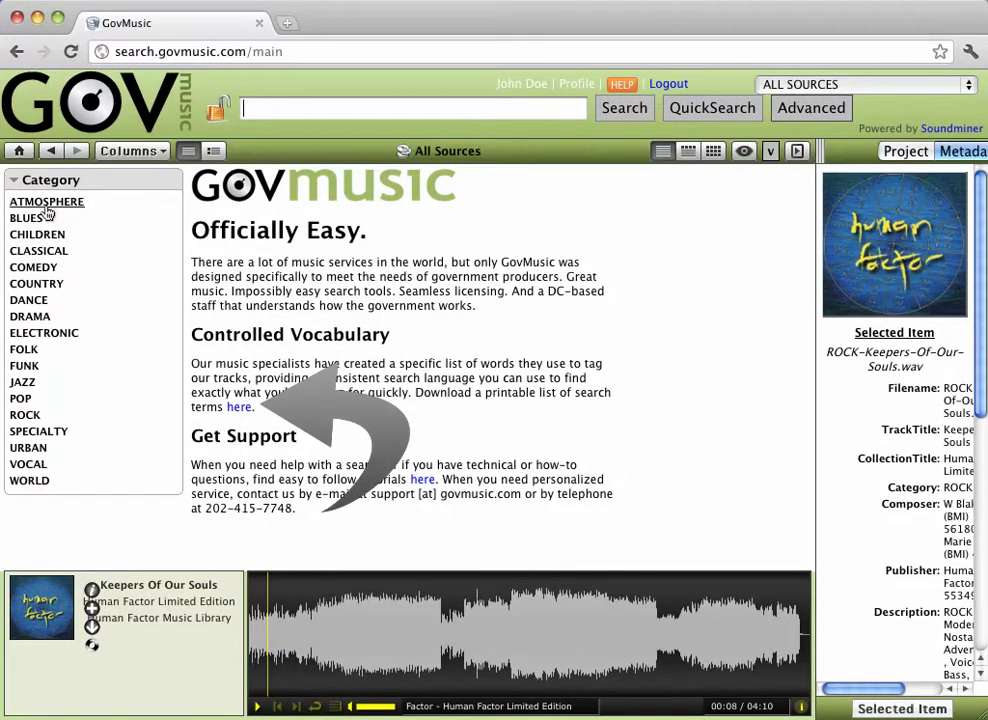
Return to the home page and pick BLUES in the Category list.
left_click(18, 153)
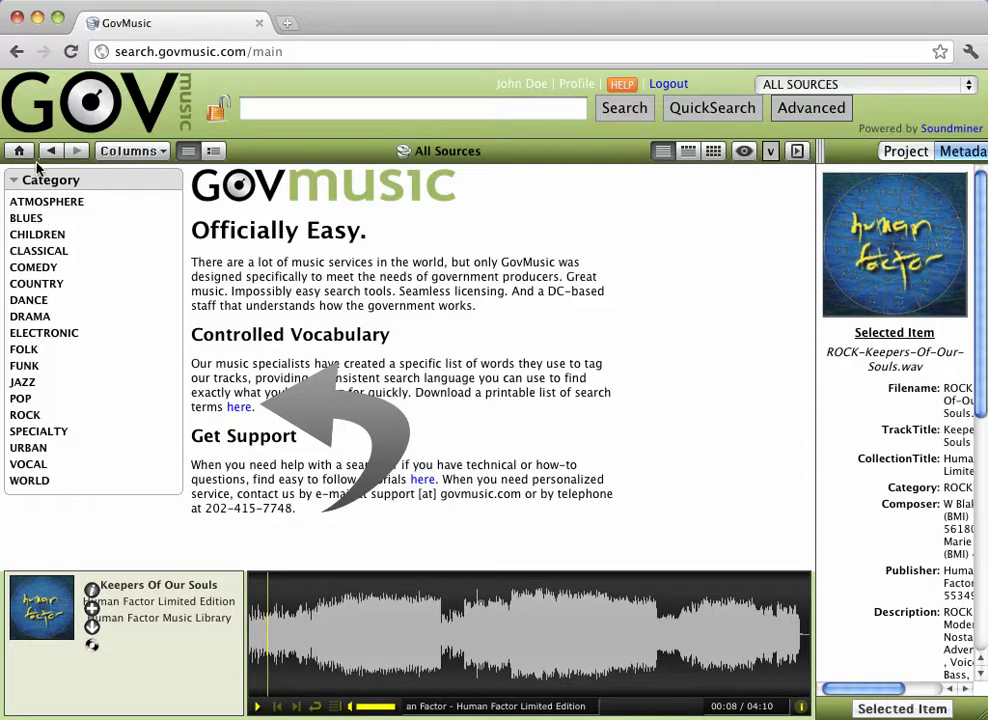
left_click(34, 219)
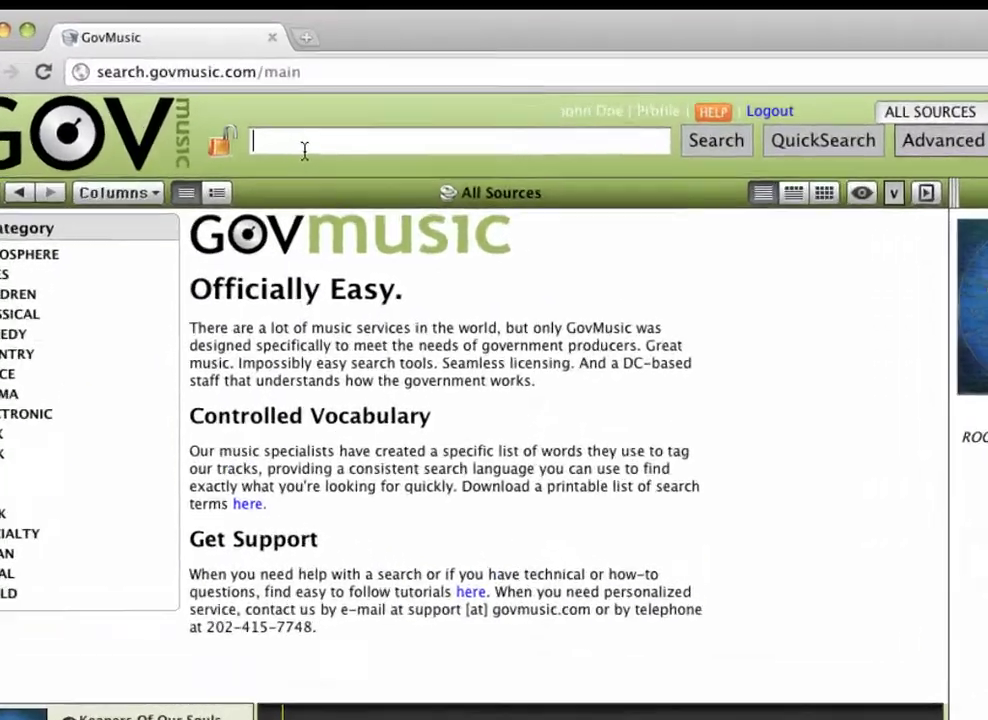
Search for Folk, Acoustic, Guitar, Slow and preview The Tall Grass and Melancholy Morning.
type("Folk, Acoustic, Gu")
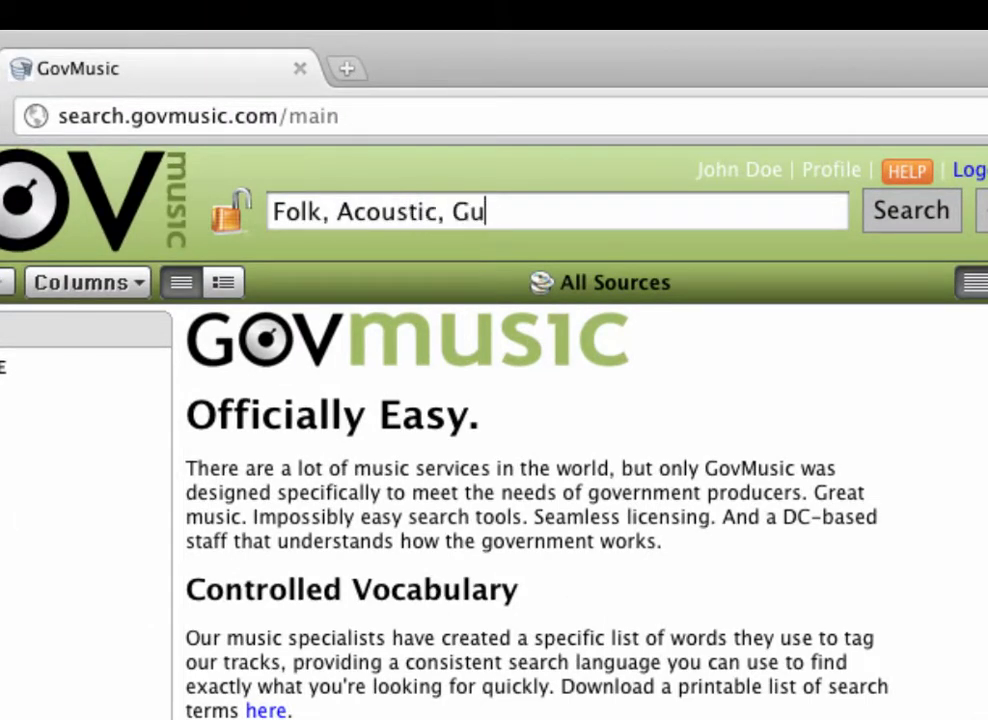
type("Slow")
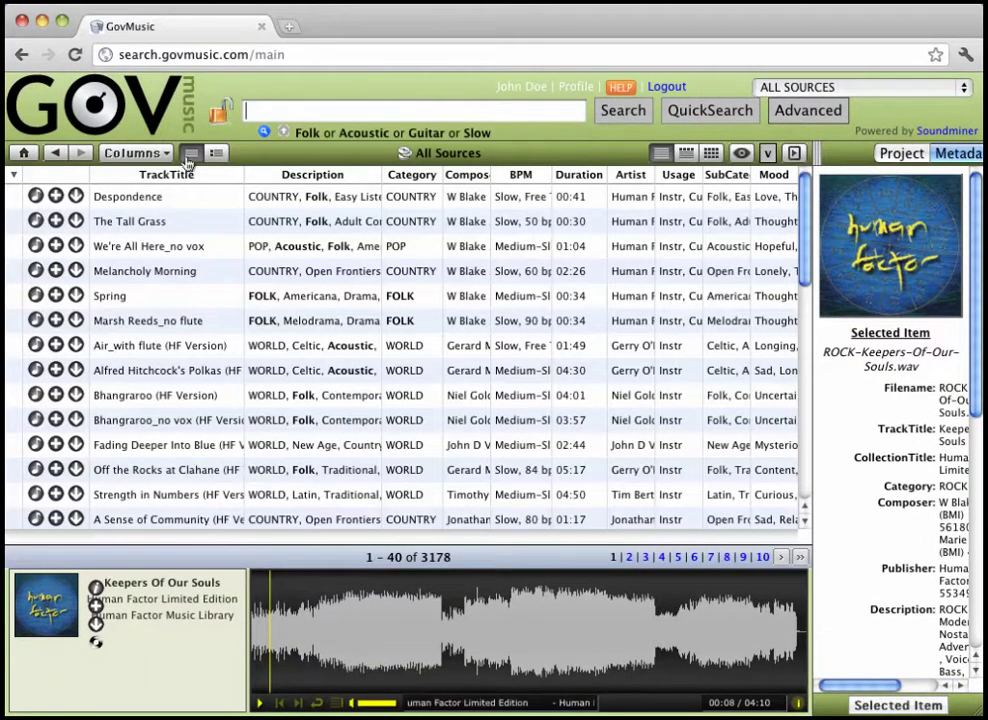
left_click(36, 221)
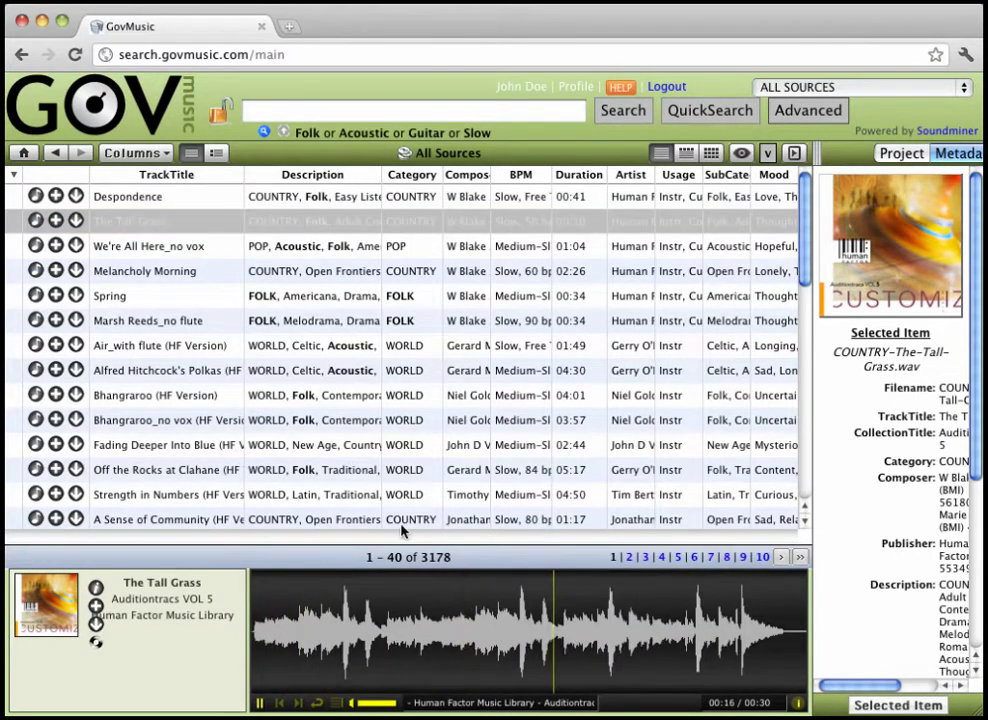
left_click(55, 271)
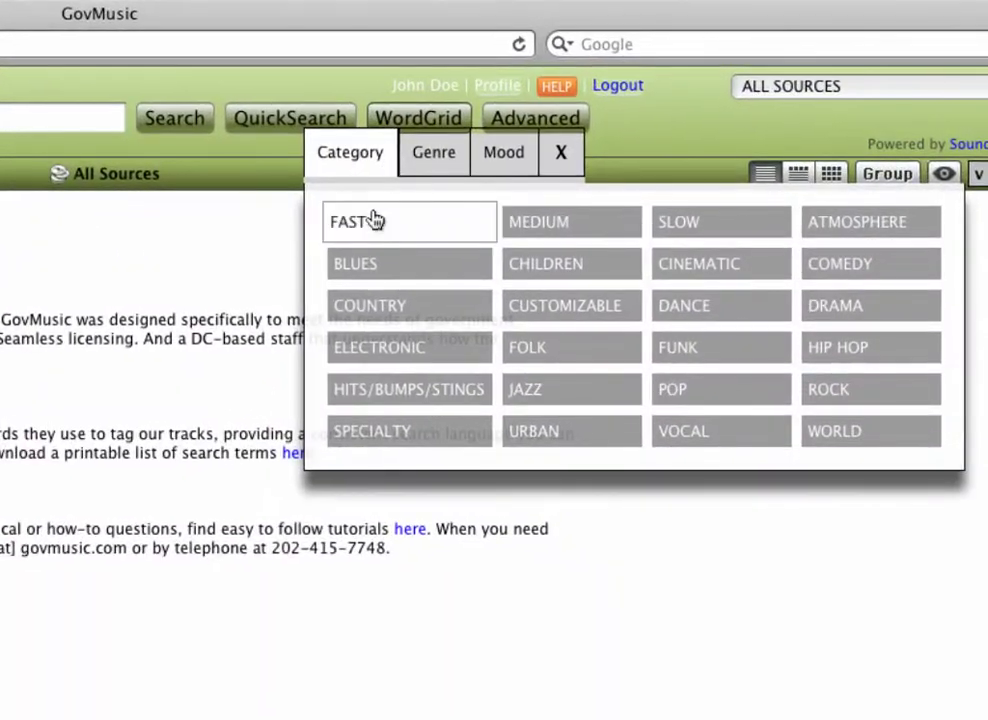
Browse the WordGrid Genre and Mood words, then search the ROCK category.
left_click(433, 156)
left_click(501, 158)
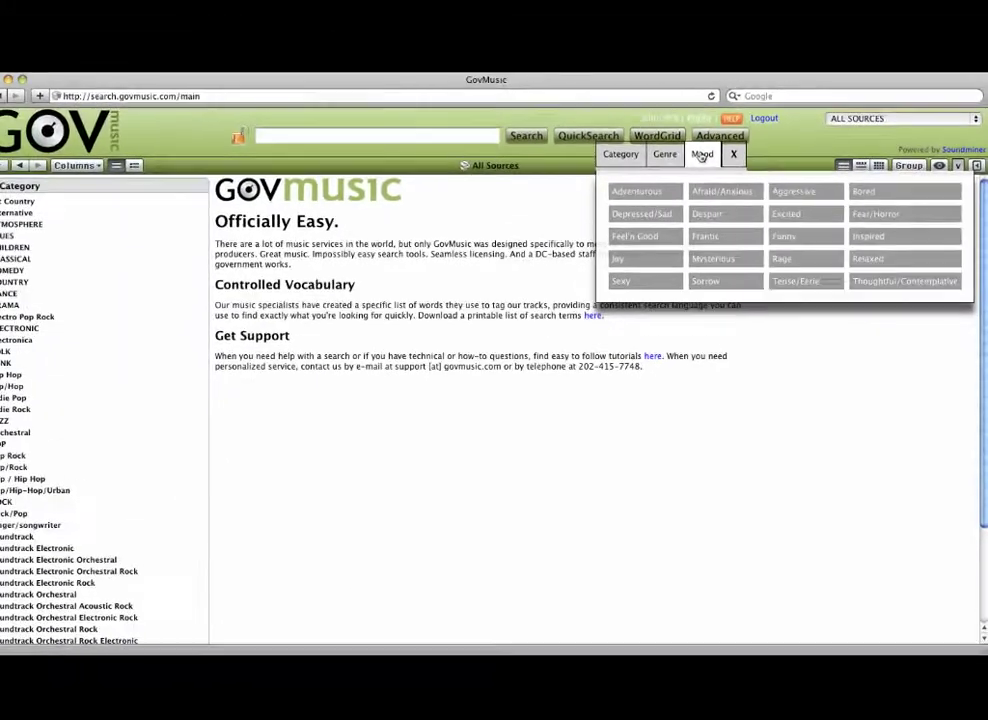
left_click(626, 154)
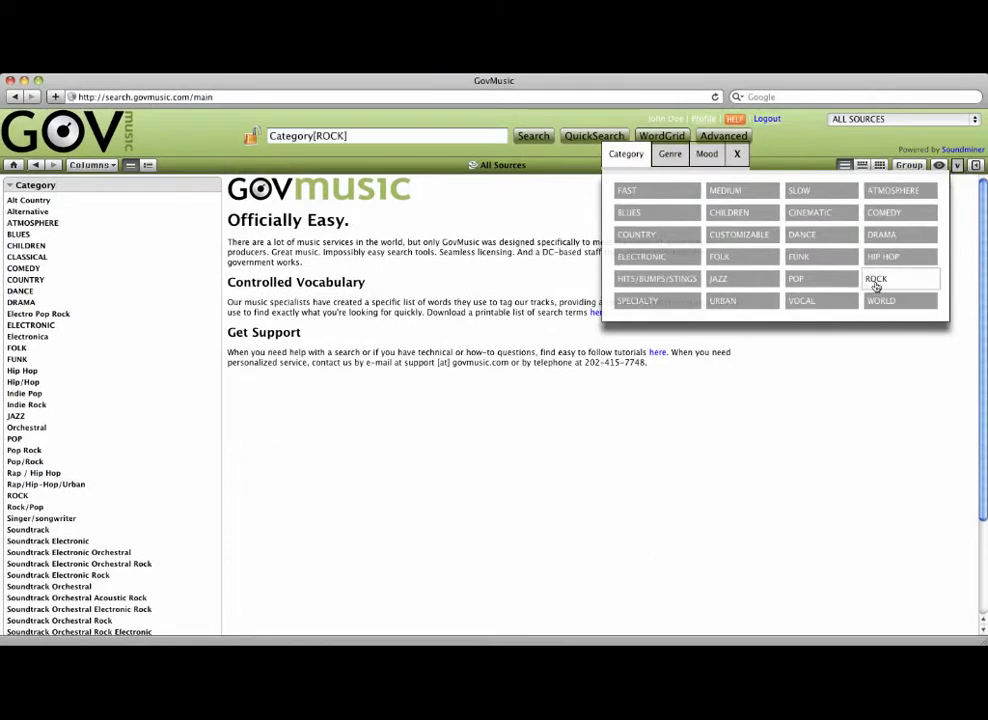
left_click(537, 136)
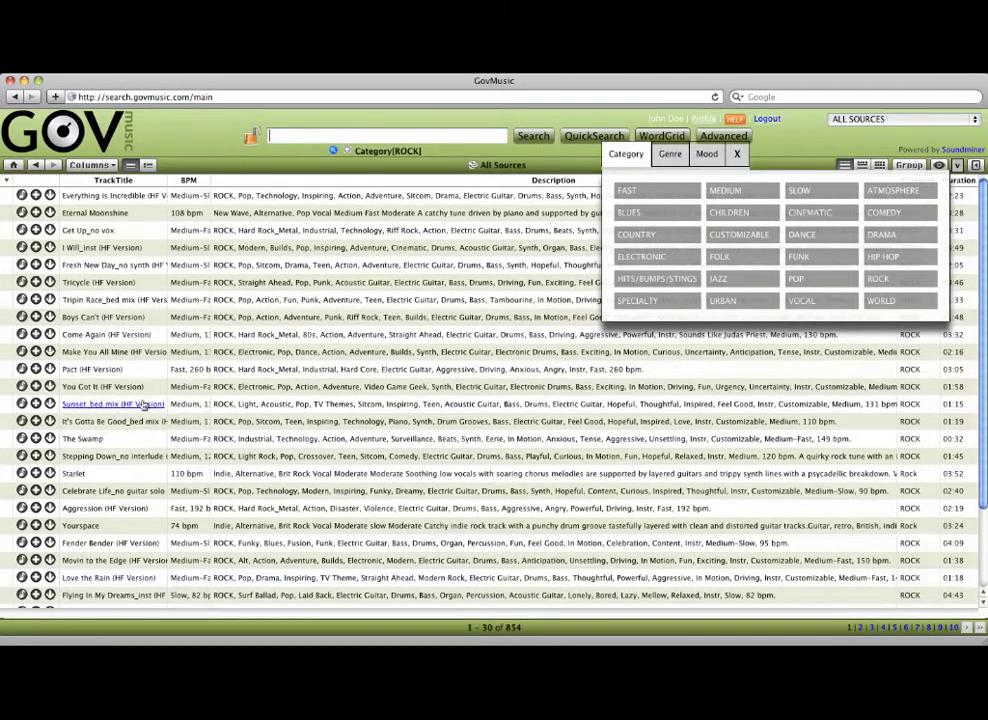
Preview Come Again (HF Version), then Boys Can't (HF Version) from the ROCK results.
left_click(22, 334)
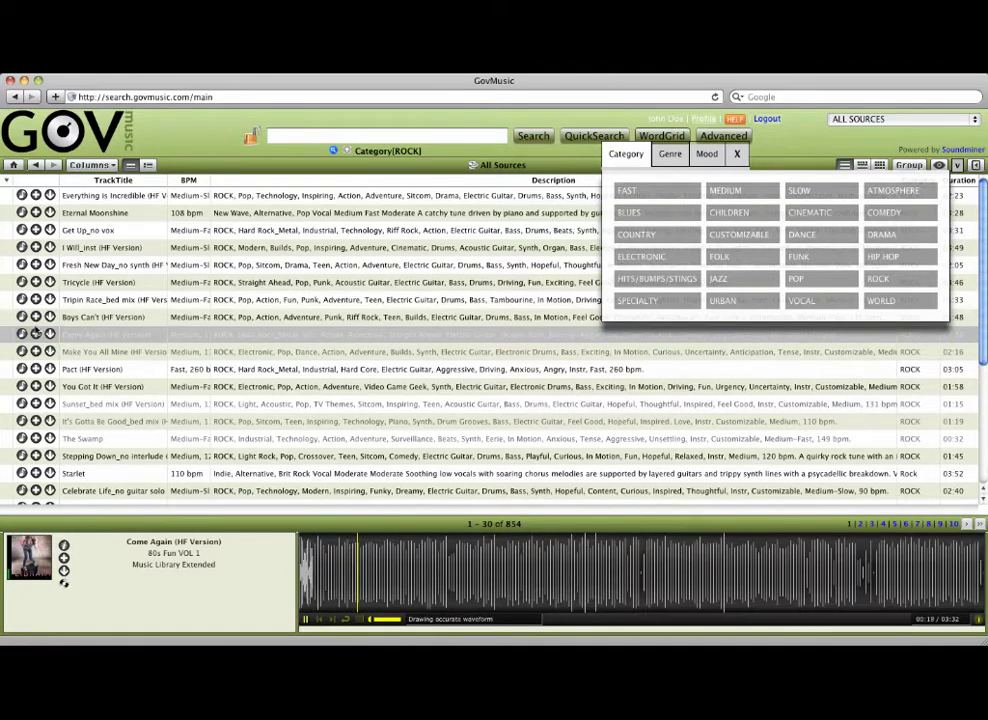
left_click(21, 317)
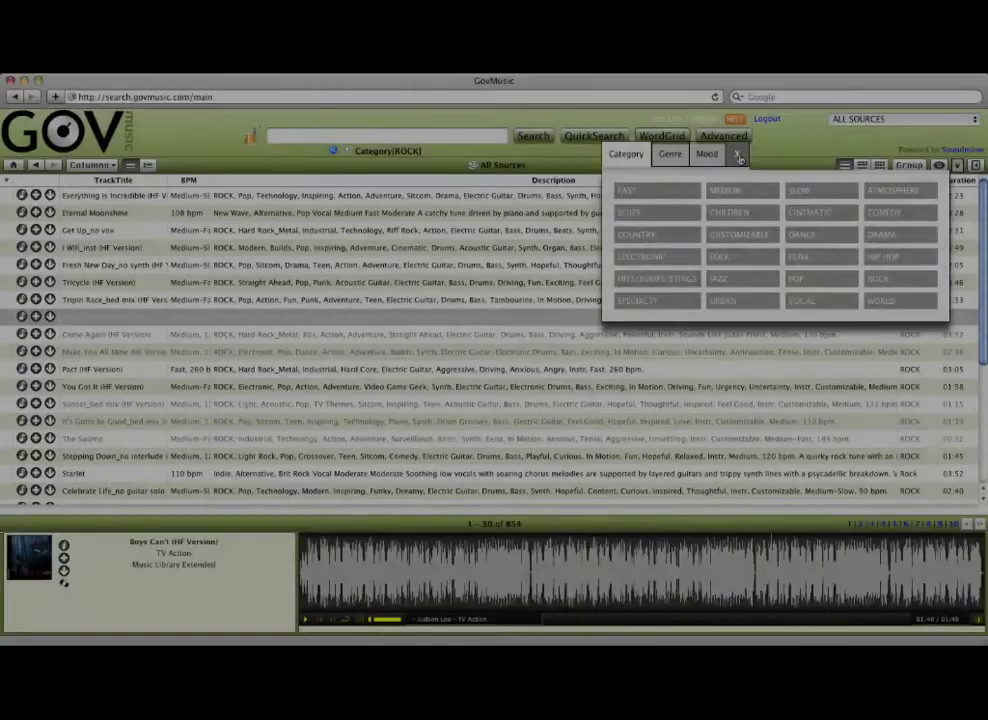
Reopen WordGrid, check the mood words, and restrict the search to the COUNTRY category.
left_click(739, 157)
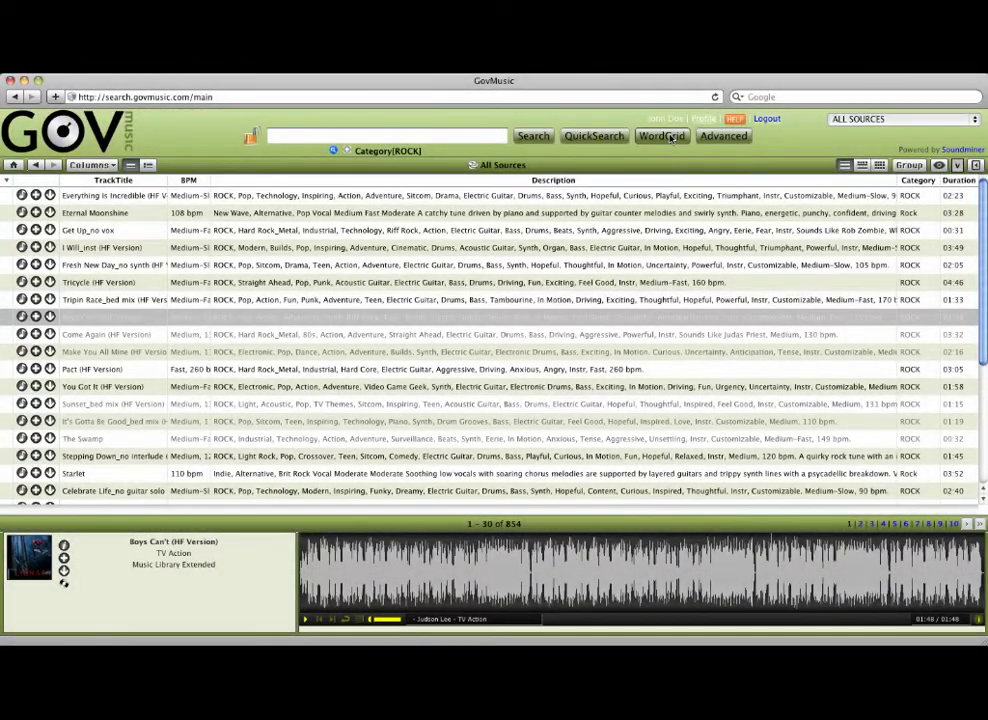
left_click(672, 138)
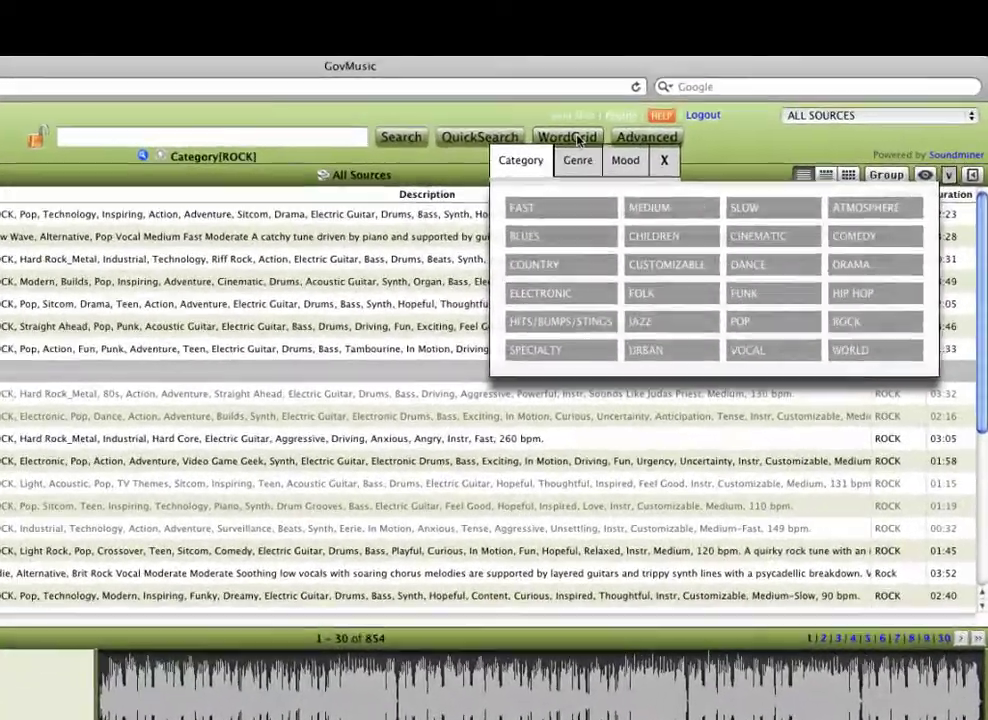
left_click(625, 160)
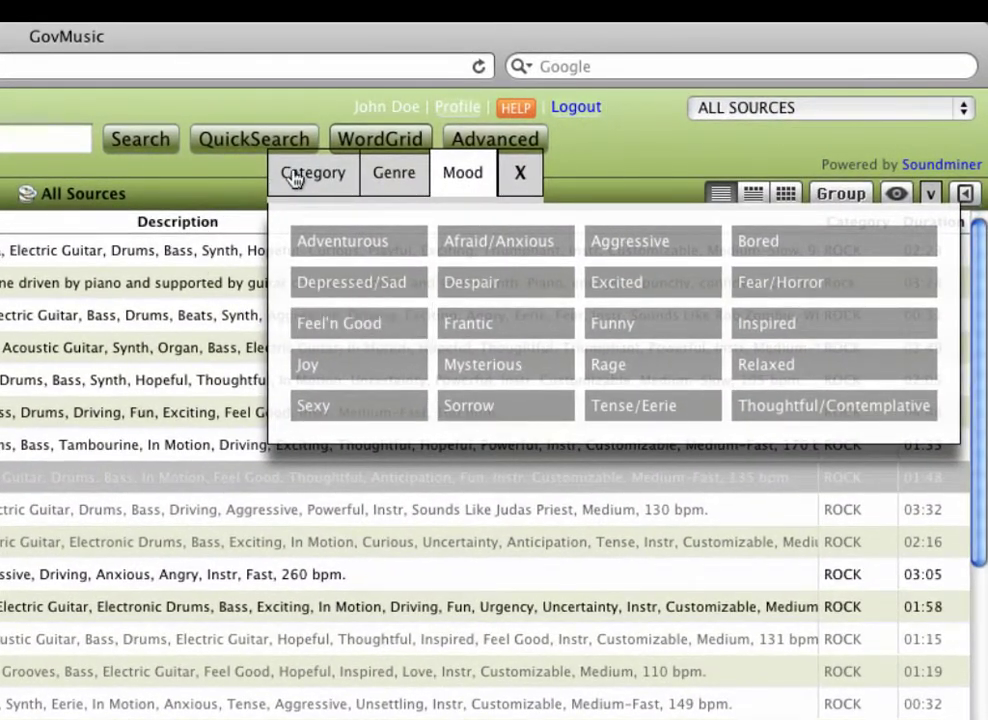
left_click(295, 178)
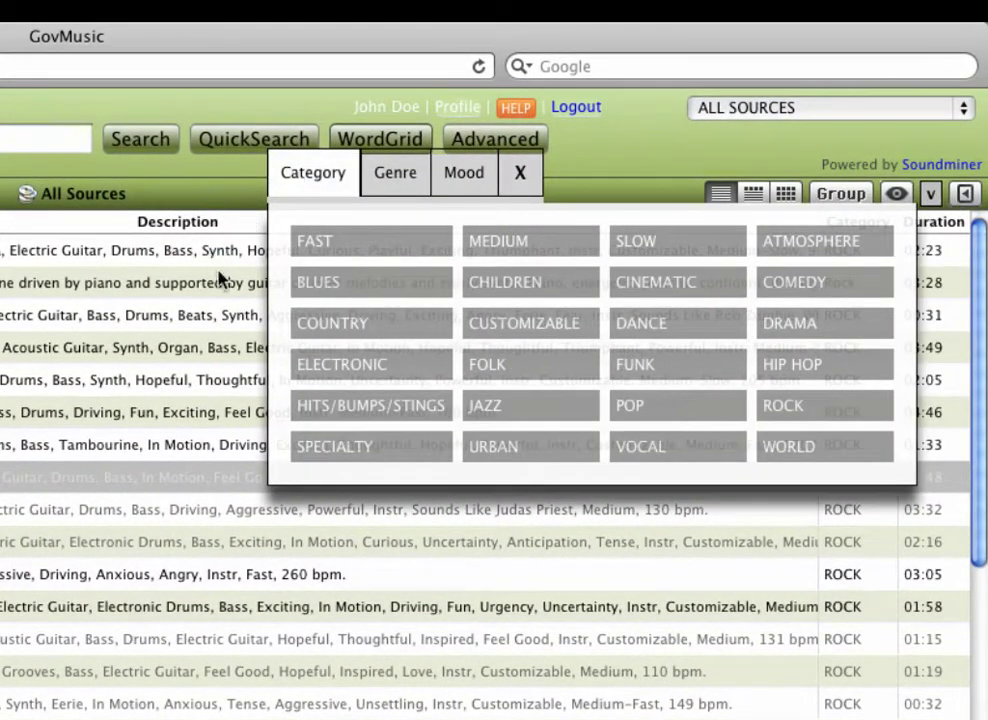
left_click(307, 330)
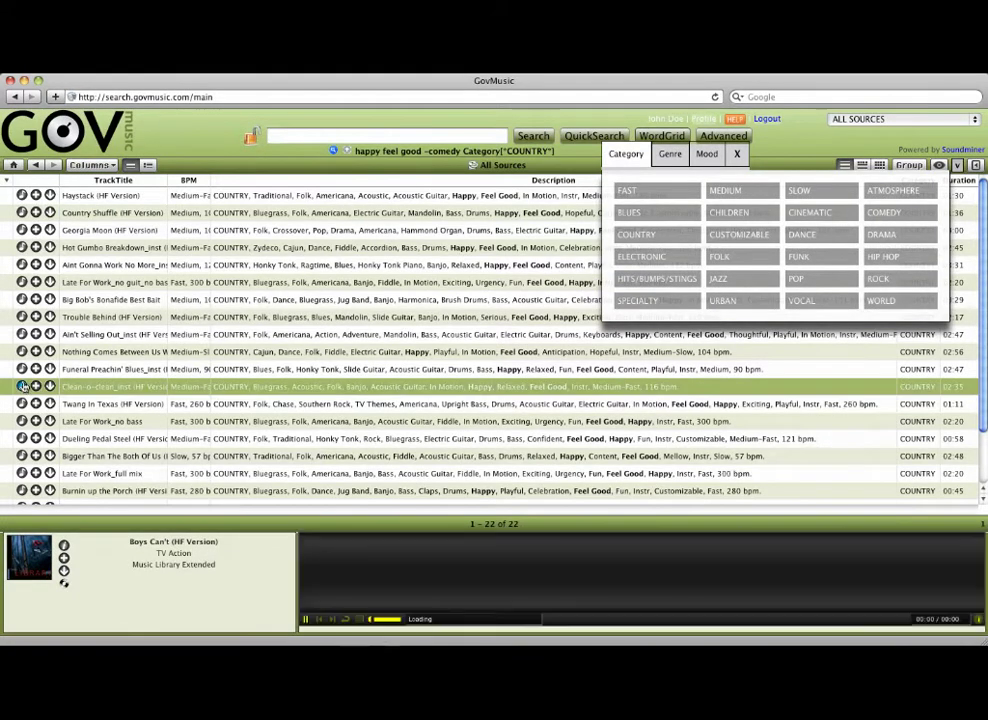
Preview Dueling Pedal Steel (HF Version) and Twang In Texas, seeking ahead in each.
left_click(22, 438)
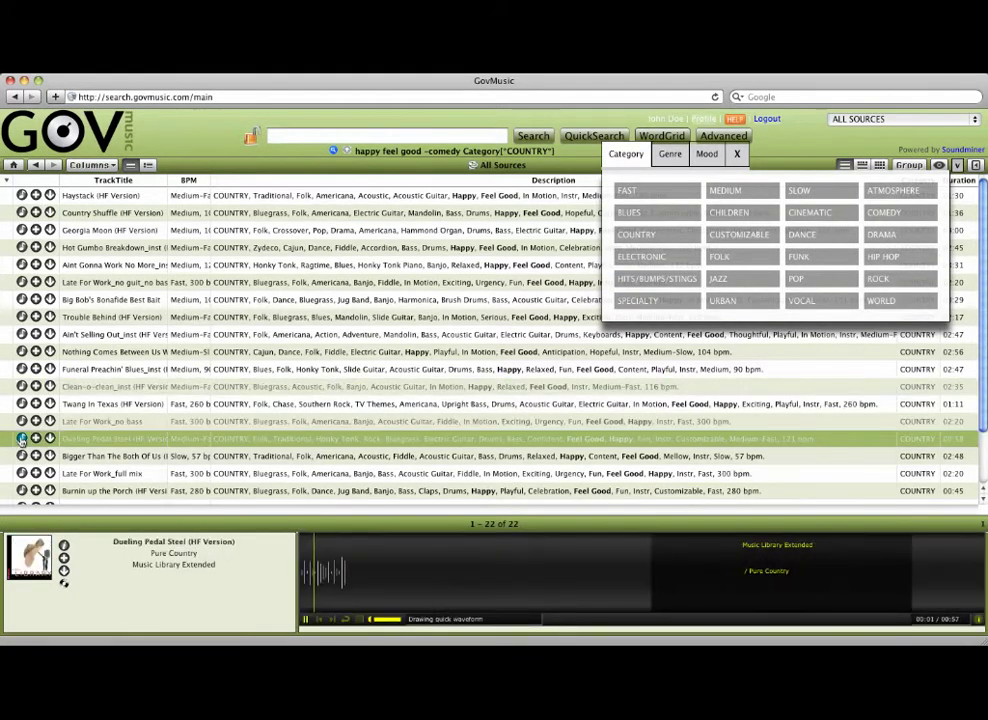
left_click(435, 591)
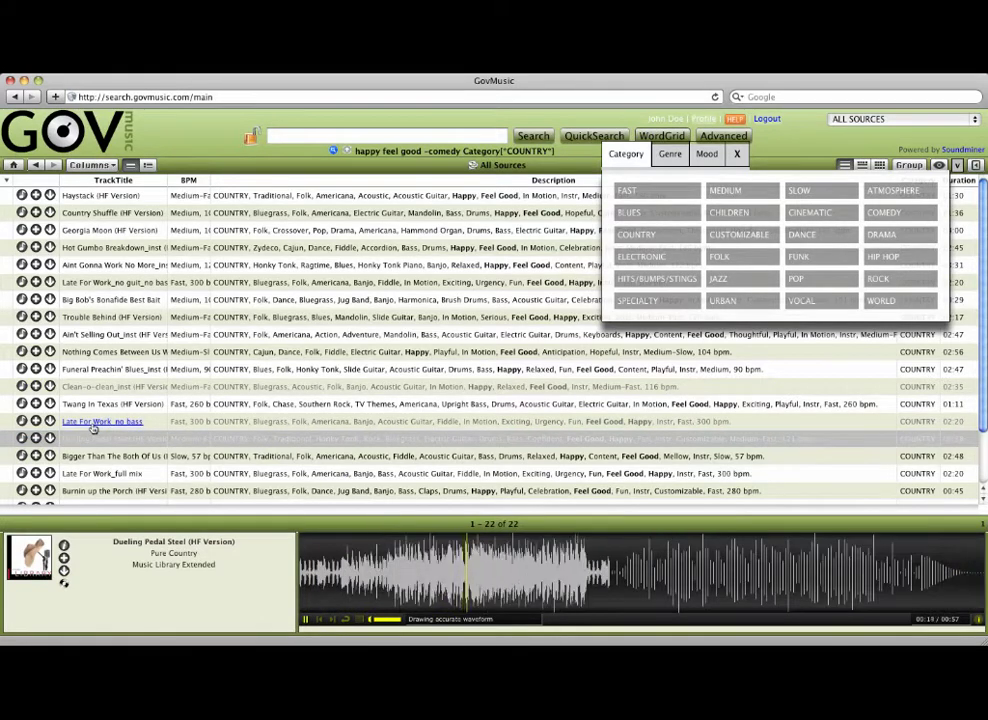
left_click(21, 404)
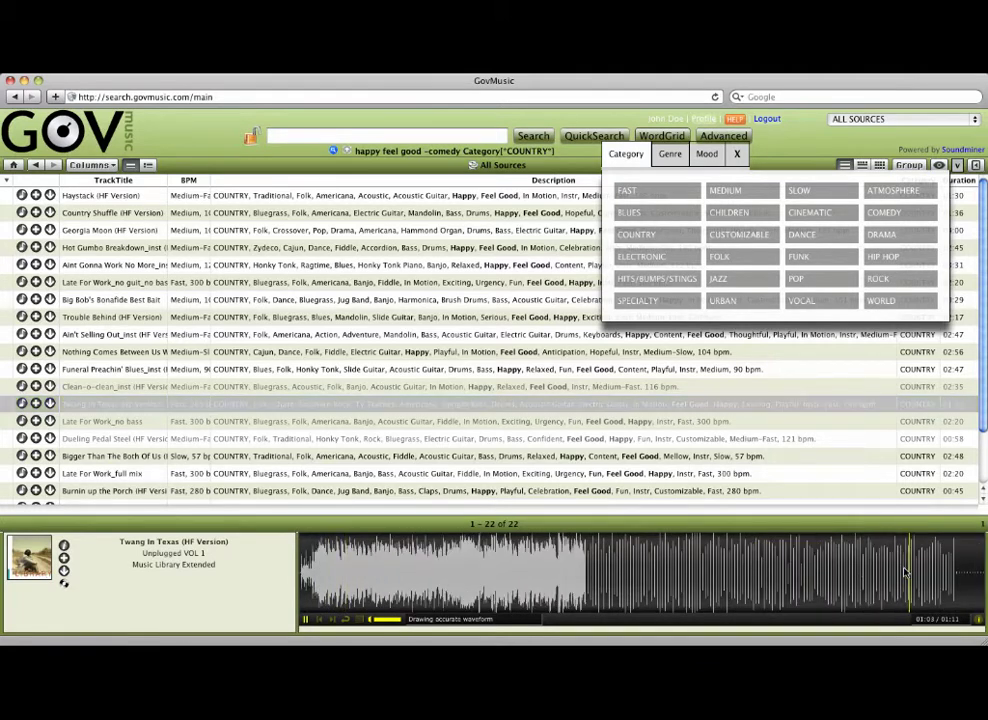
left_click(905, 572)
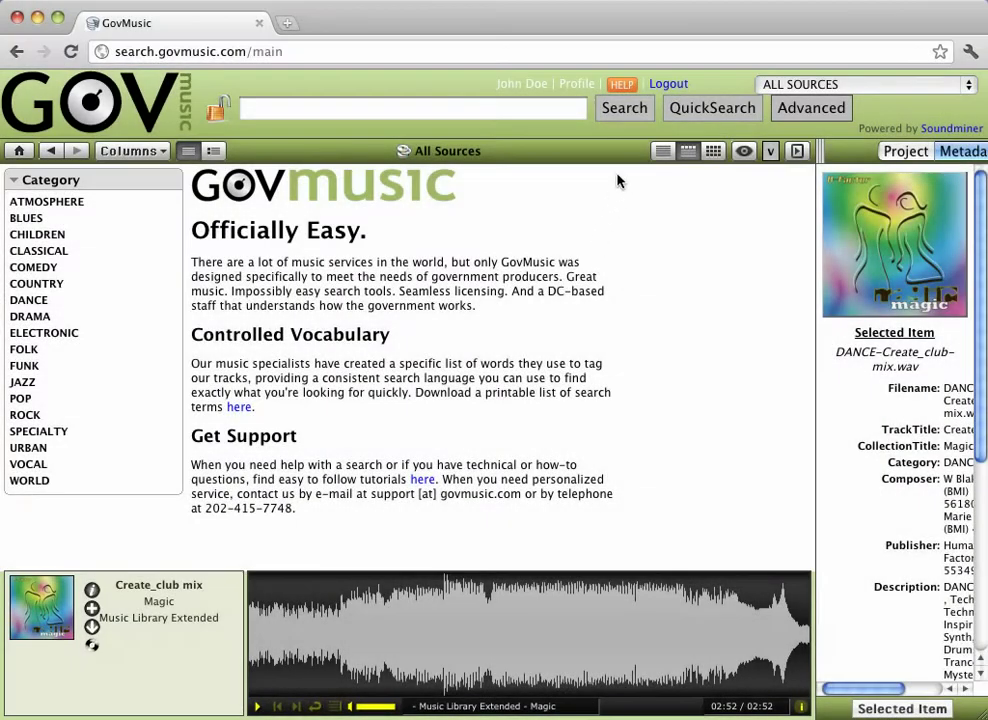
Run the Seasonal quick search and open the Christmas Music album.
left_click(722, 117)
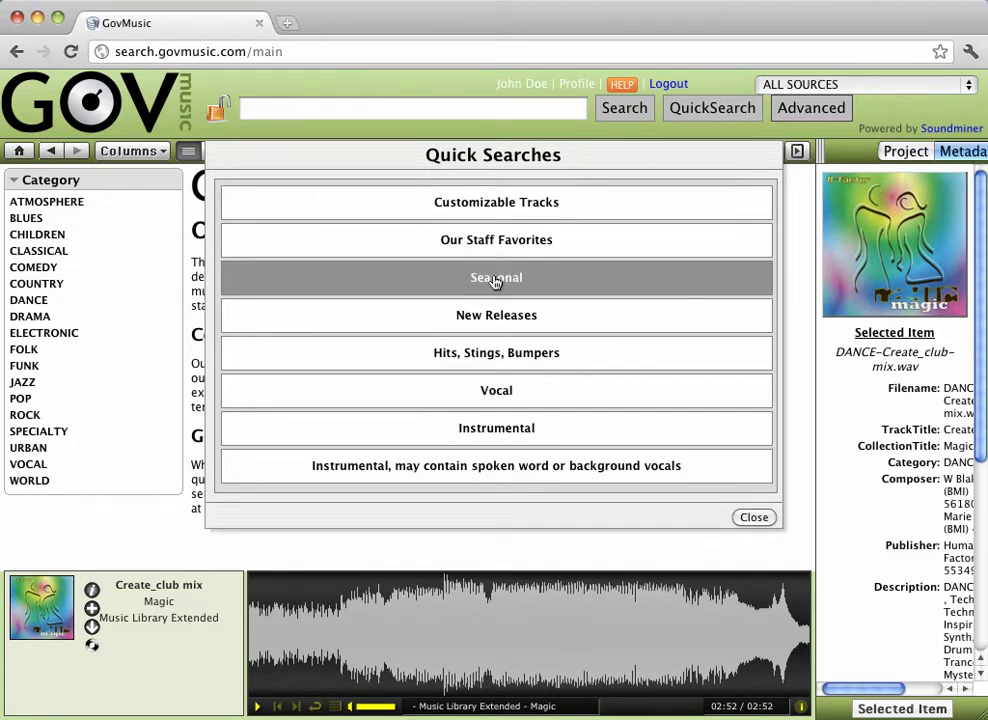
left_click(496, 280)
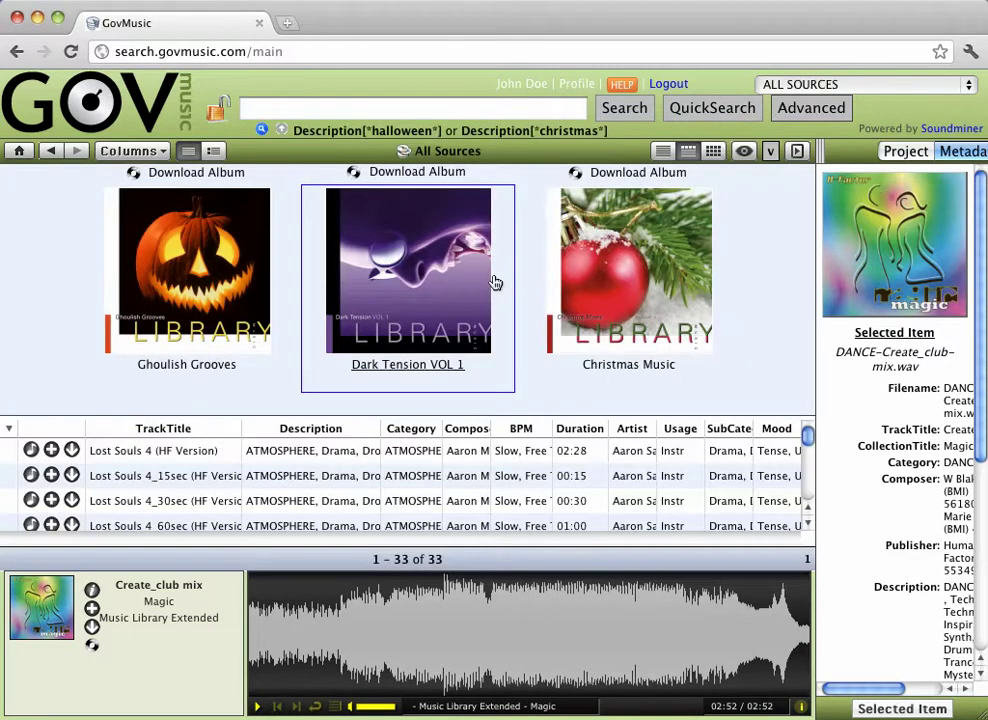
left_click(590, 313)
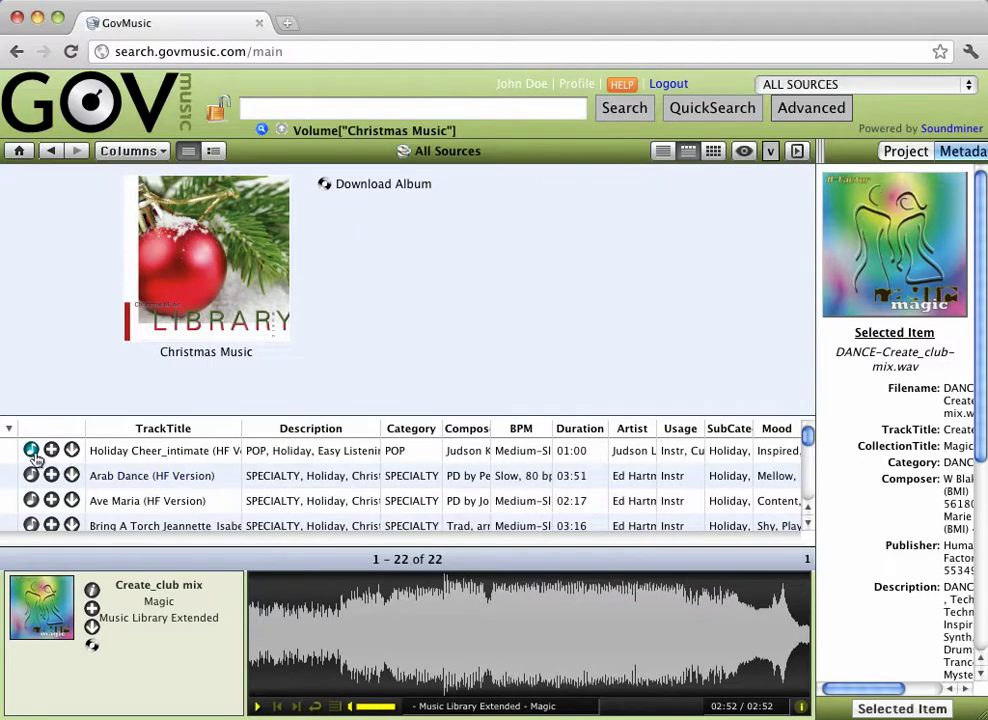
Preview Holiday Cheer_intimate, Holiday Cheer_score mix and Holiday Celebration_score mix, skipping ahead within them.
left_click(31, 451)
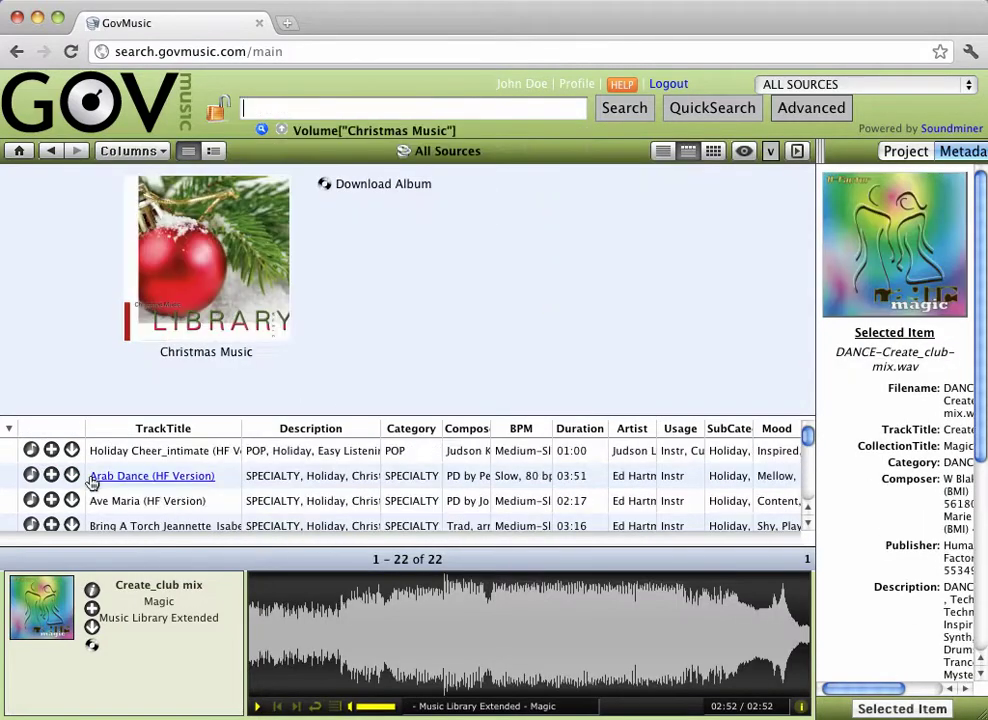
left_click(32, 452)
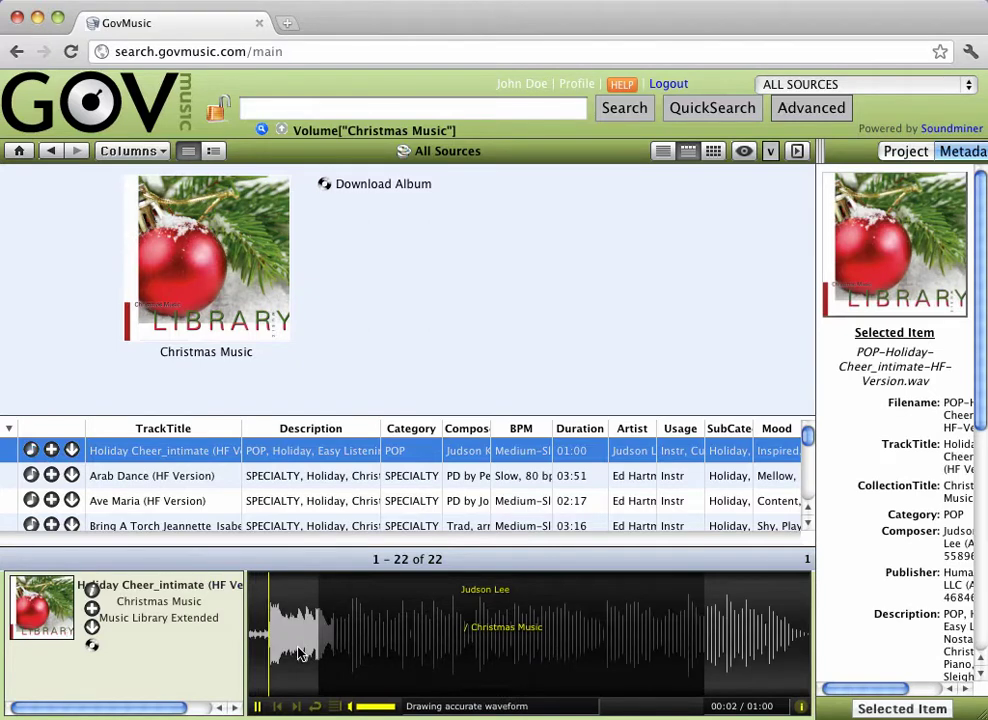
left_click(300, 652)
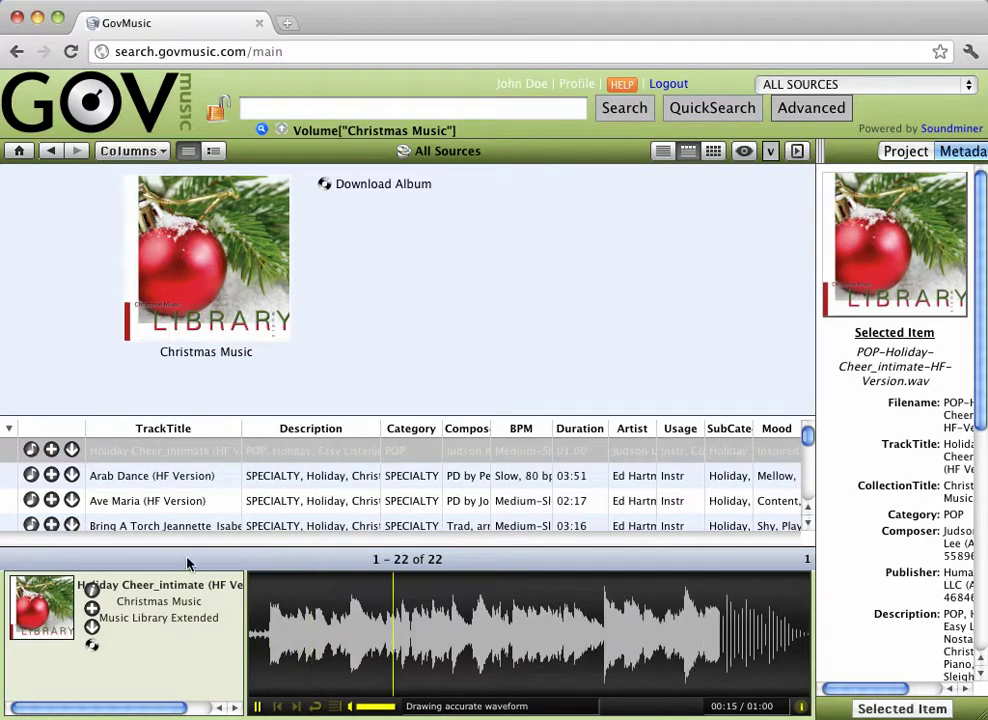
scroll(160, 512, "down", 3)
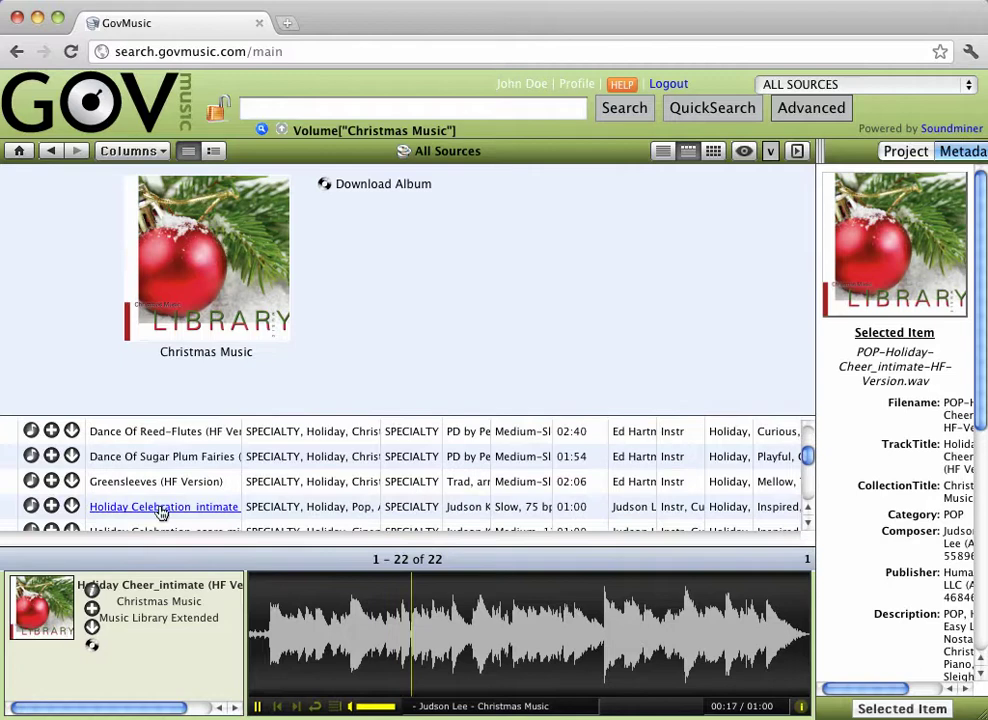
scroll(159, 508, "down", 1)
scroll(68, 512, "down", 1)
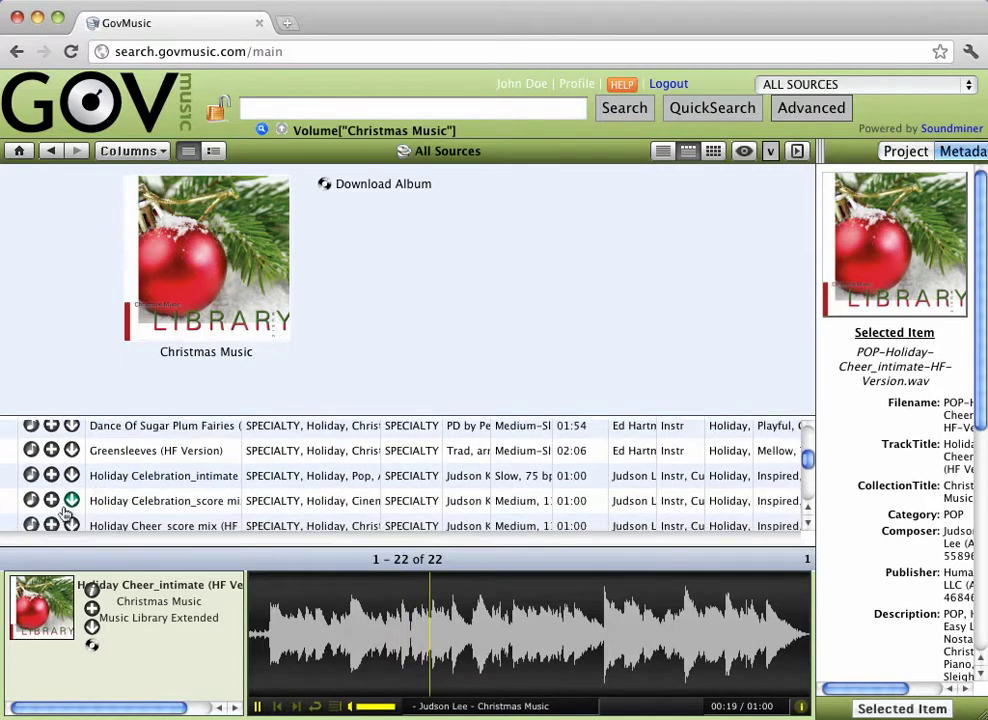
left_click(31, 525)
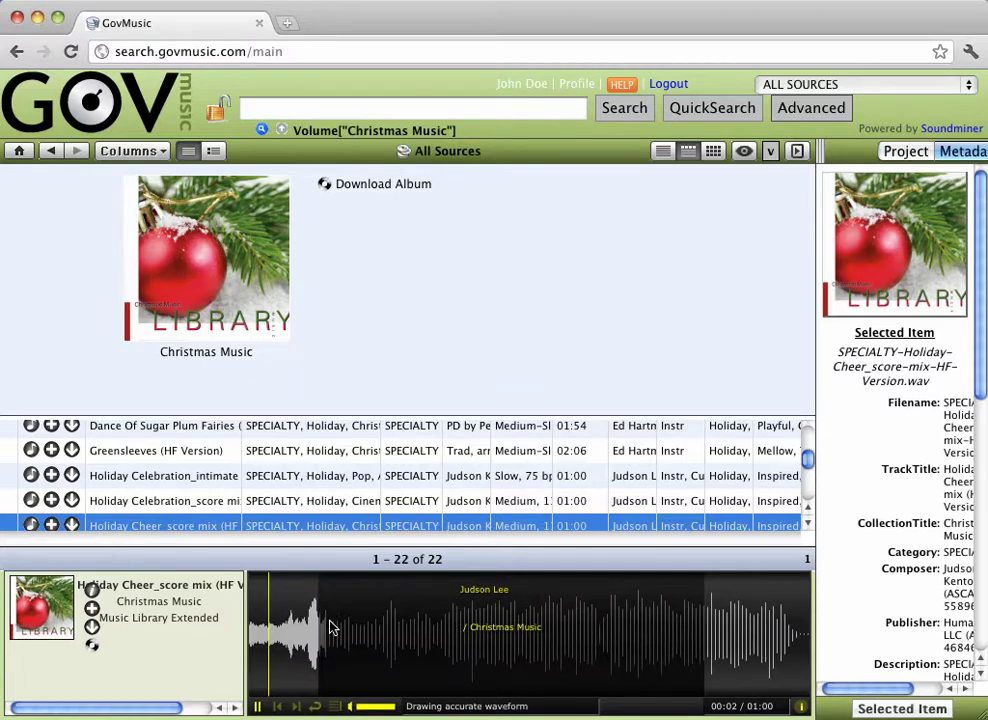
left_click(480, 642)
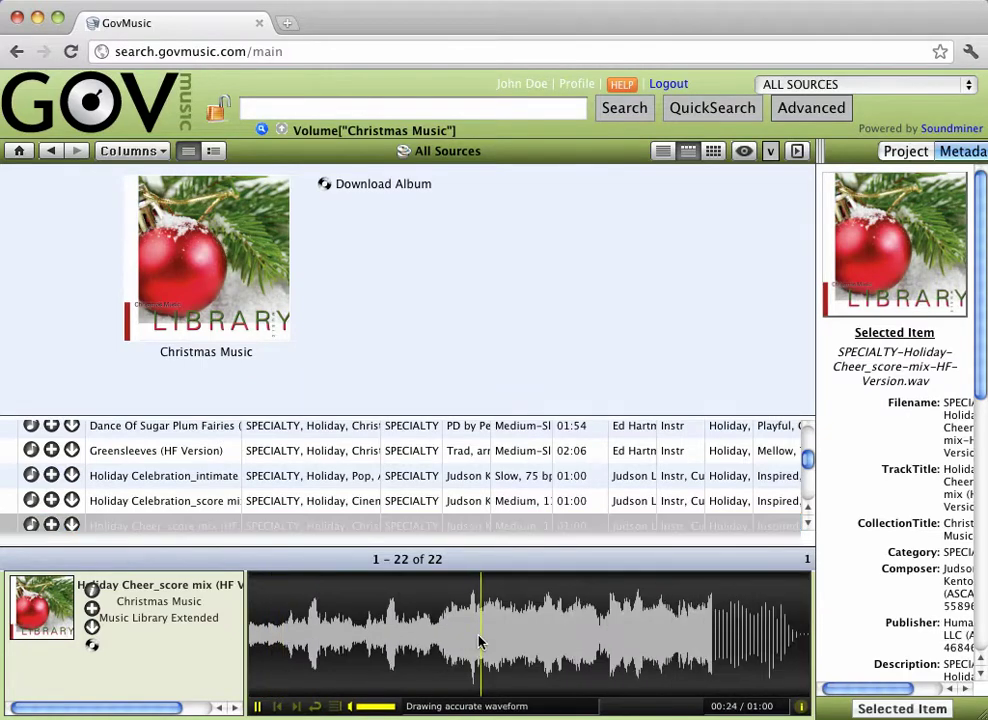
left_click(30, 500)
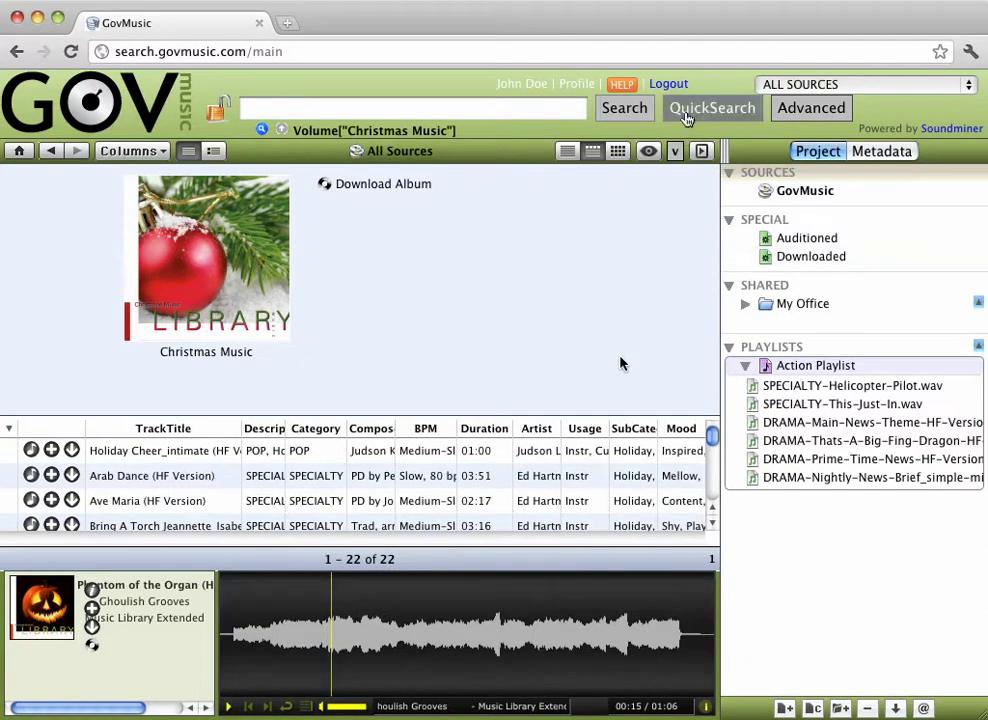
Rerun the Seasonal quick search and open the Ghoulish Grooves album.
left_click(712, 108)
left_click(498, 278)
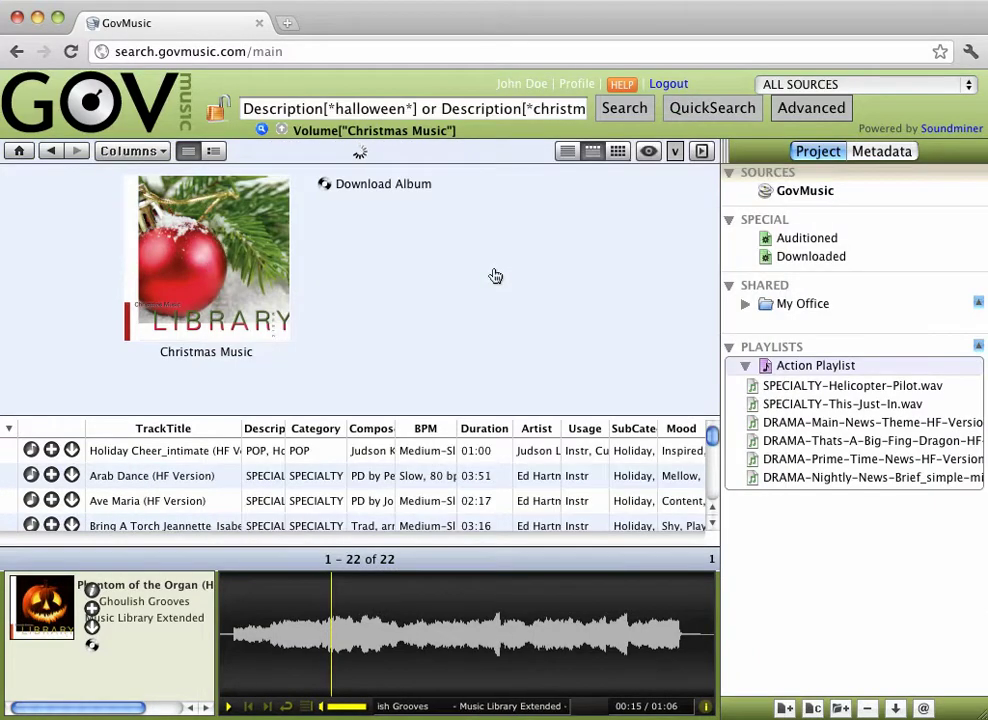
left_click(186, 281)
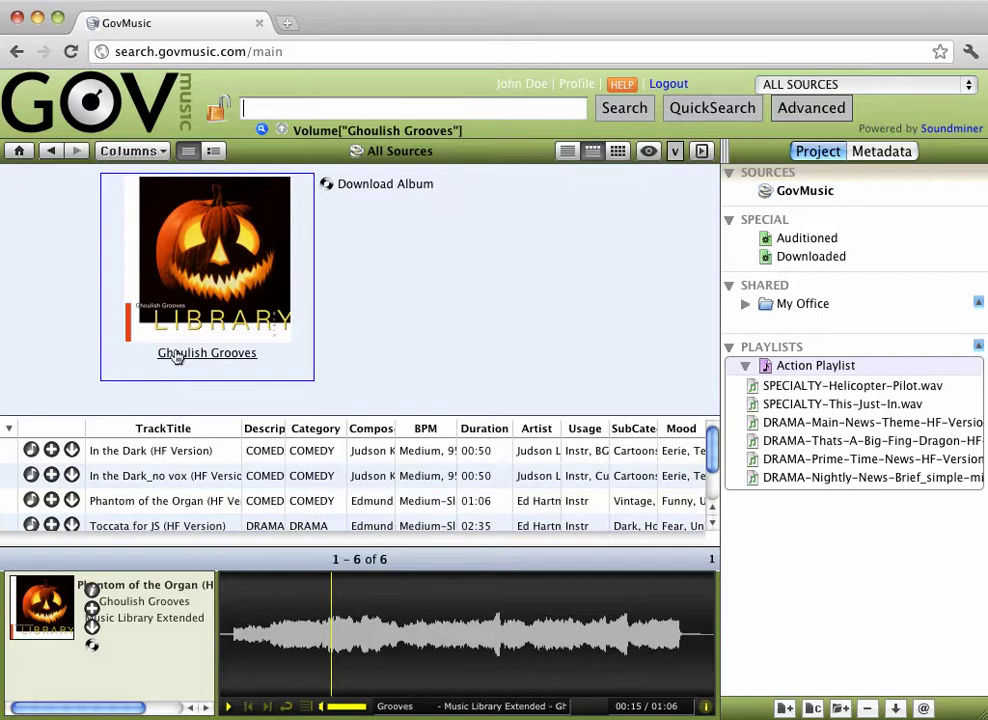
Preview In the Dark and Phantom of the Organ, jumping ahead in the latter.
left_click(30, 450)
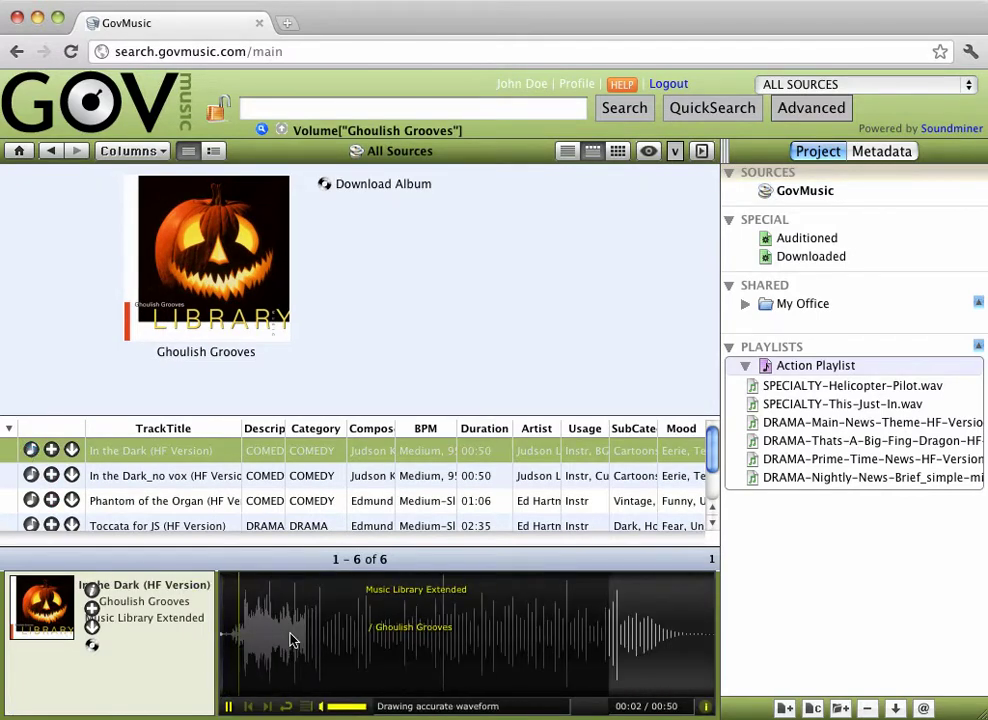
left_click(31, 496)
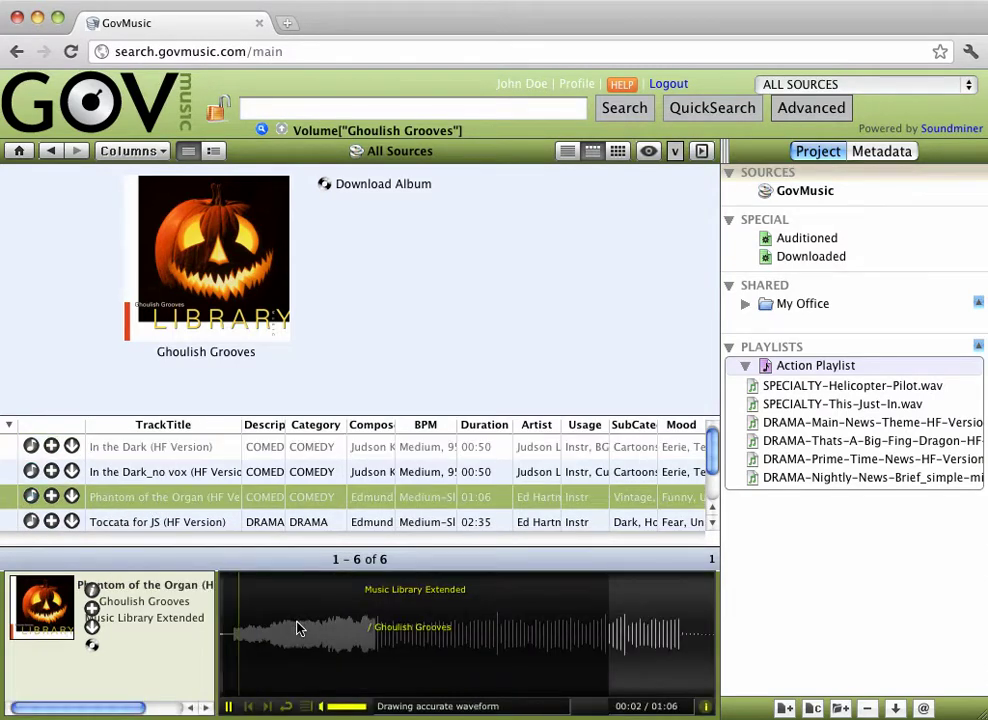
left_click(375, 632)
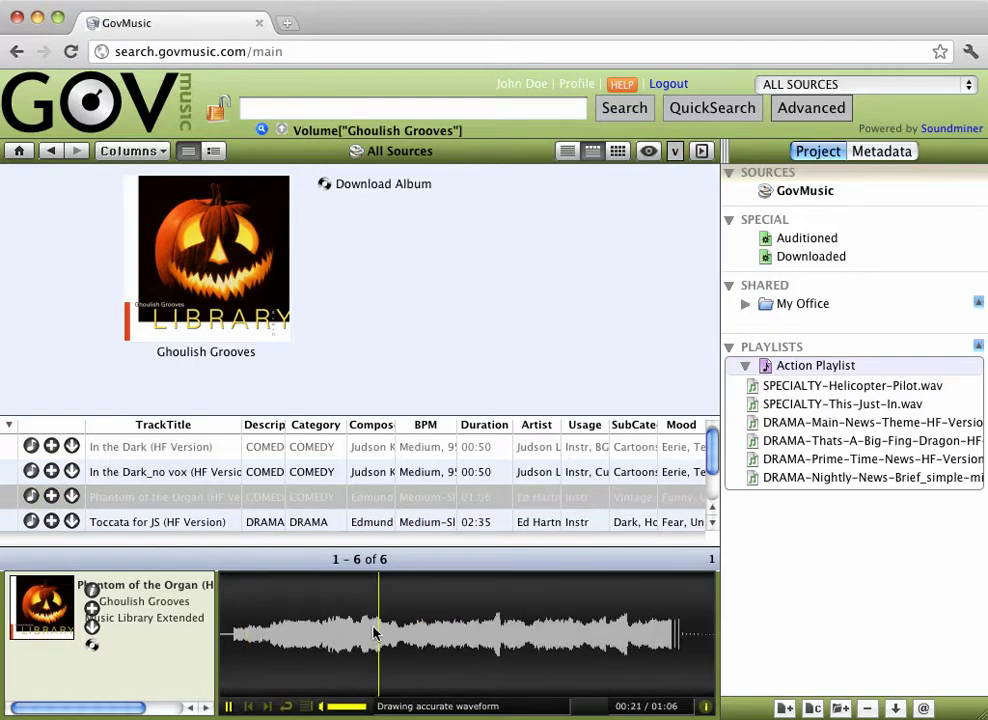
left_click(509, 635)
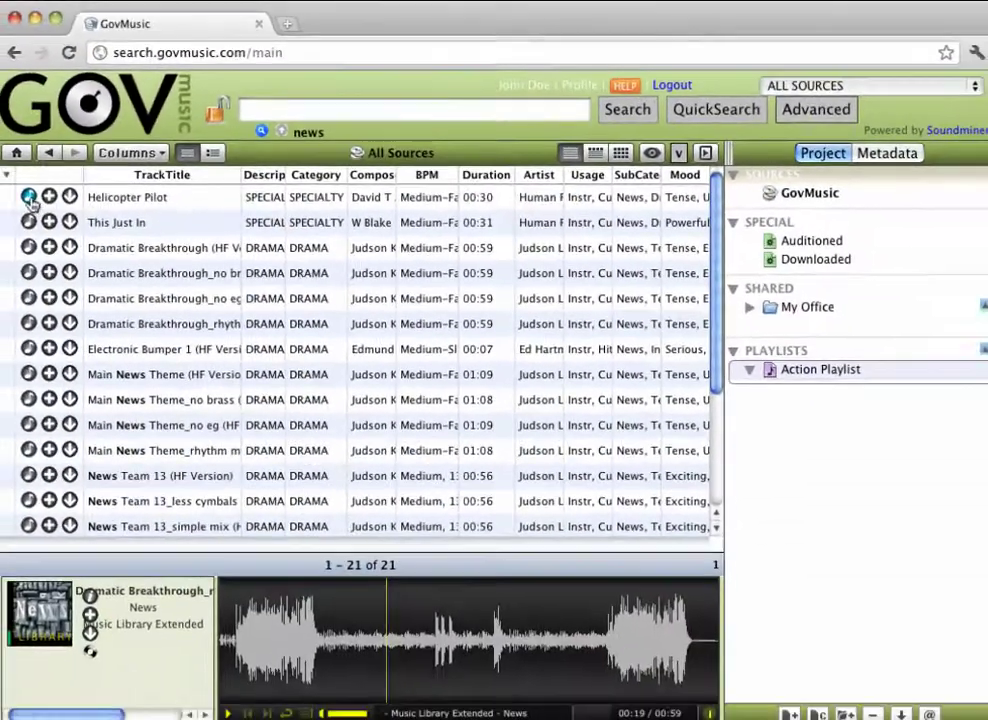
Preview Helicopter Pilot, This Just In, Dramatic Breakthrough_no eq and Main News Theme (HF Version).
left_click(31, 194)
left_click(31, 219)
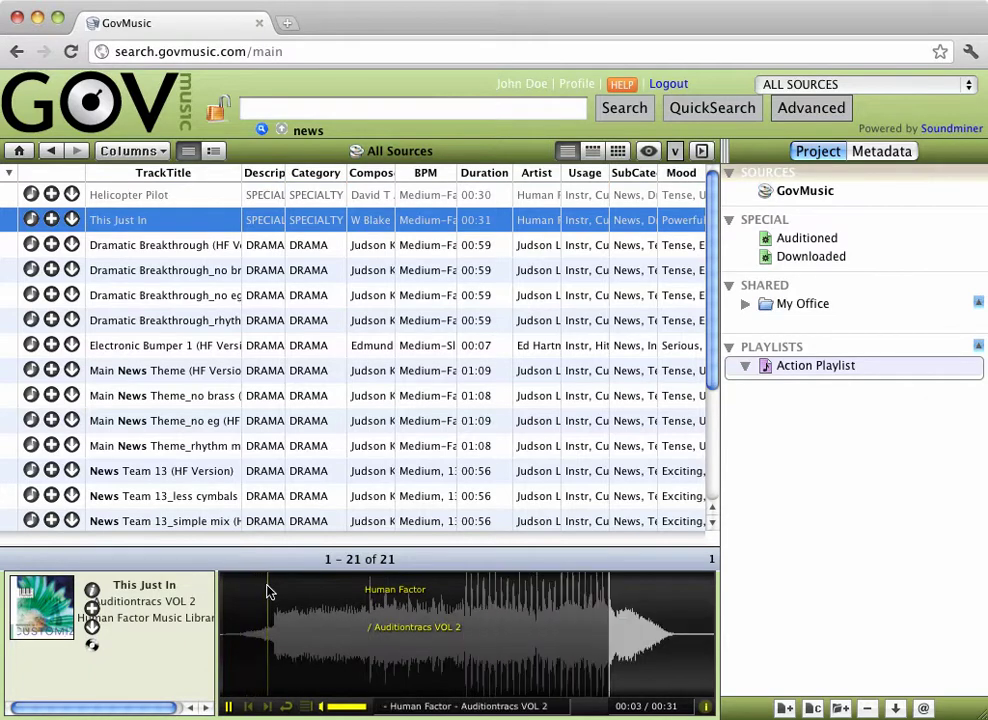
left_click(466, 636)
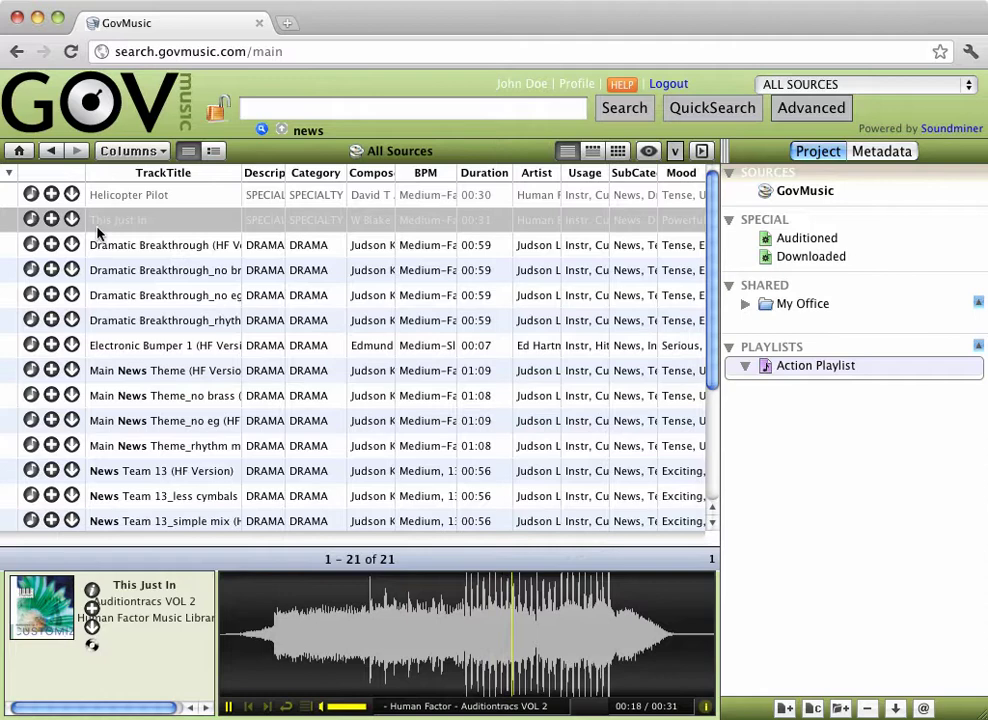
left_click(31, 295)
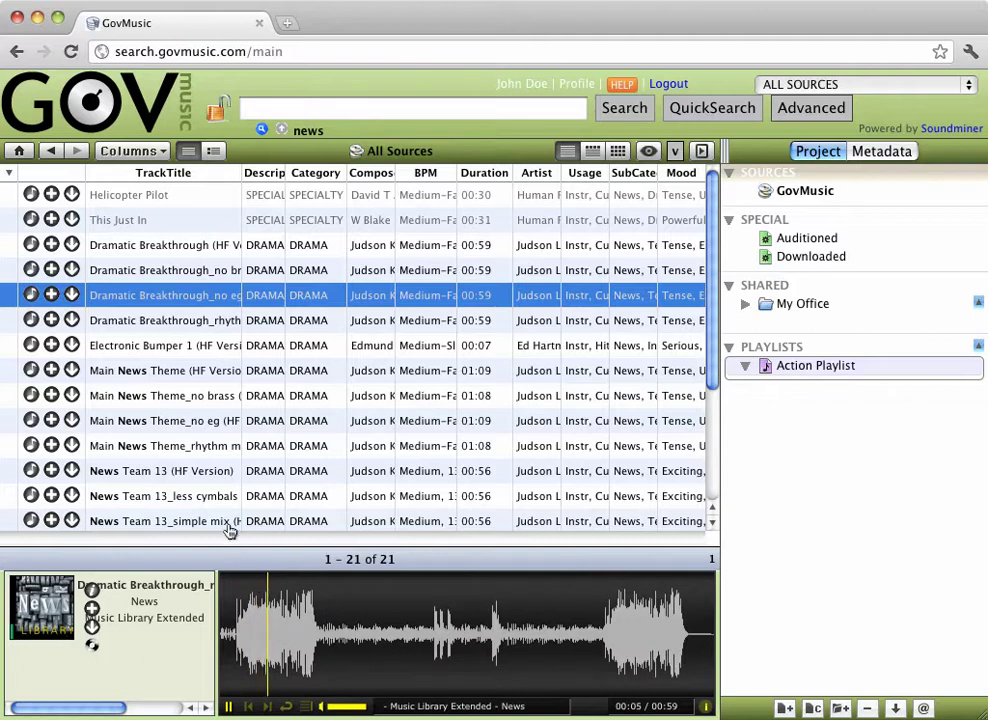
left_click(30, 370)
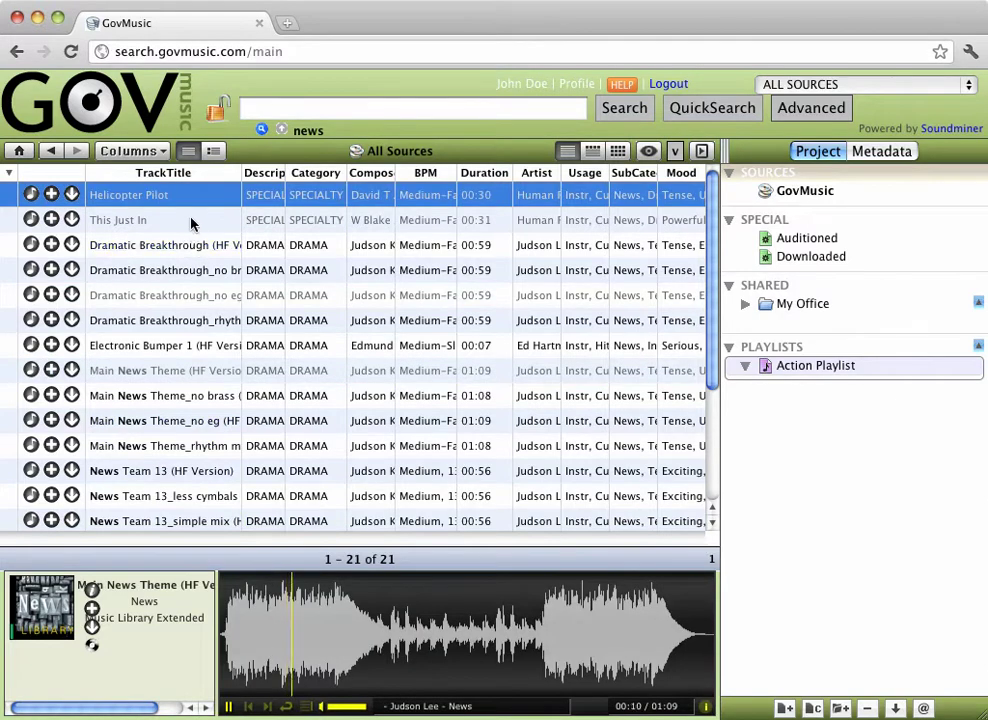
Drag three selected news tracks into Action Playlist, then pause and select only Main News Theme.
left_click(193, 221, "shift")
left_click(177, 368, "super")
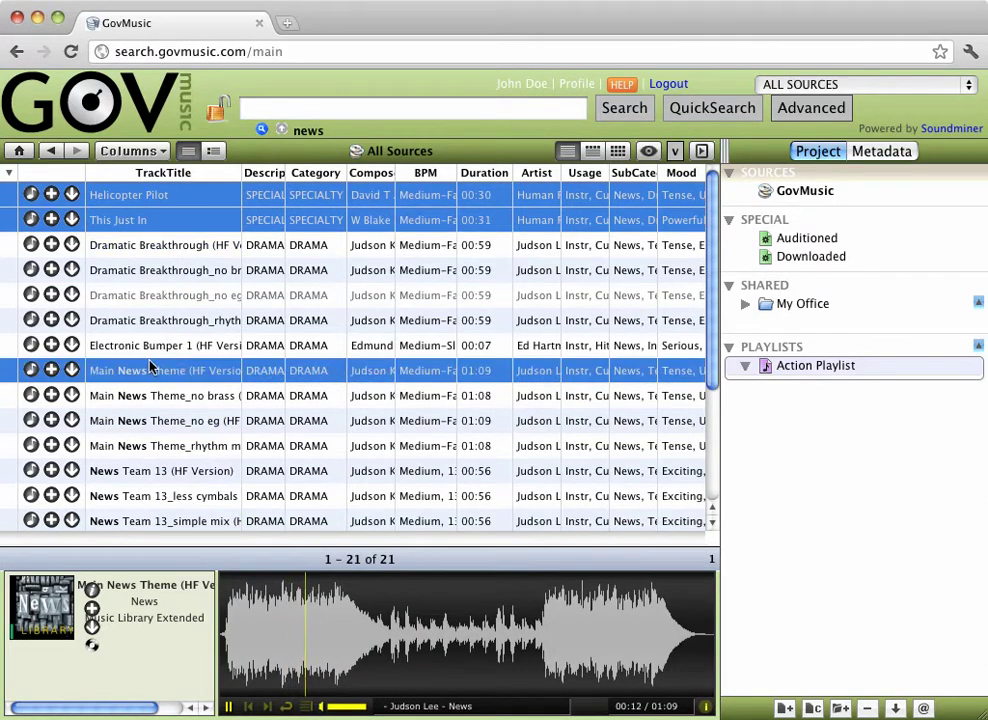
mouse_move(177, 368)
left_mouse_down()
mouse_move(130, 372)
mouse_move(778, 358)
mouse_move(812, 374)
left_mouse_up()
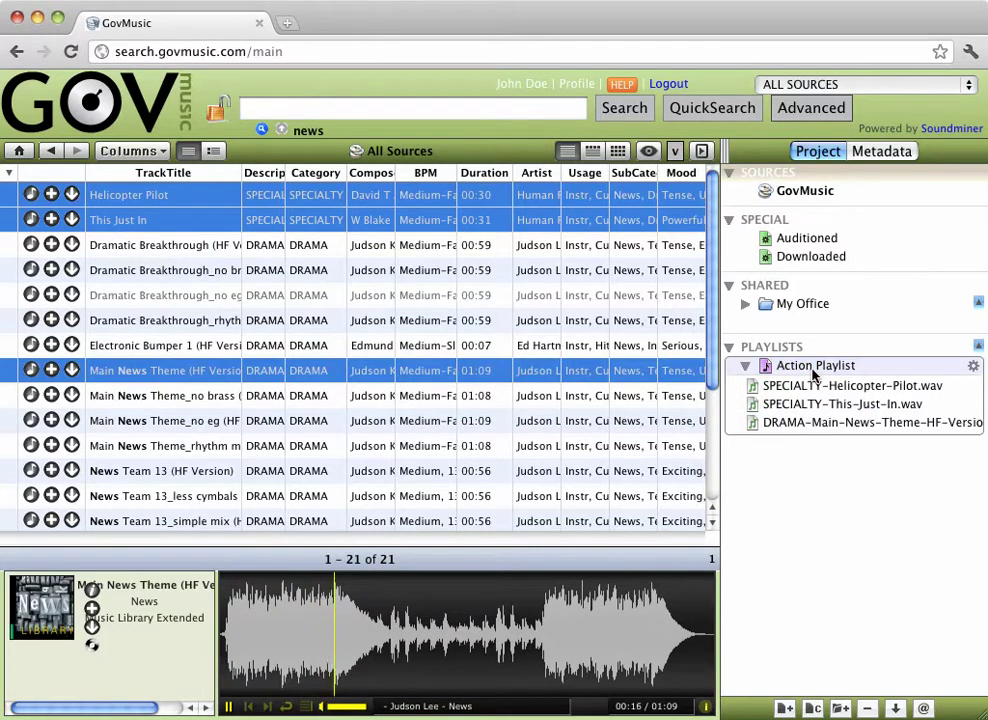
left_click(232, 707)
left_click(303, 366)
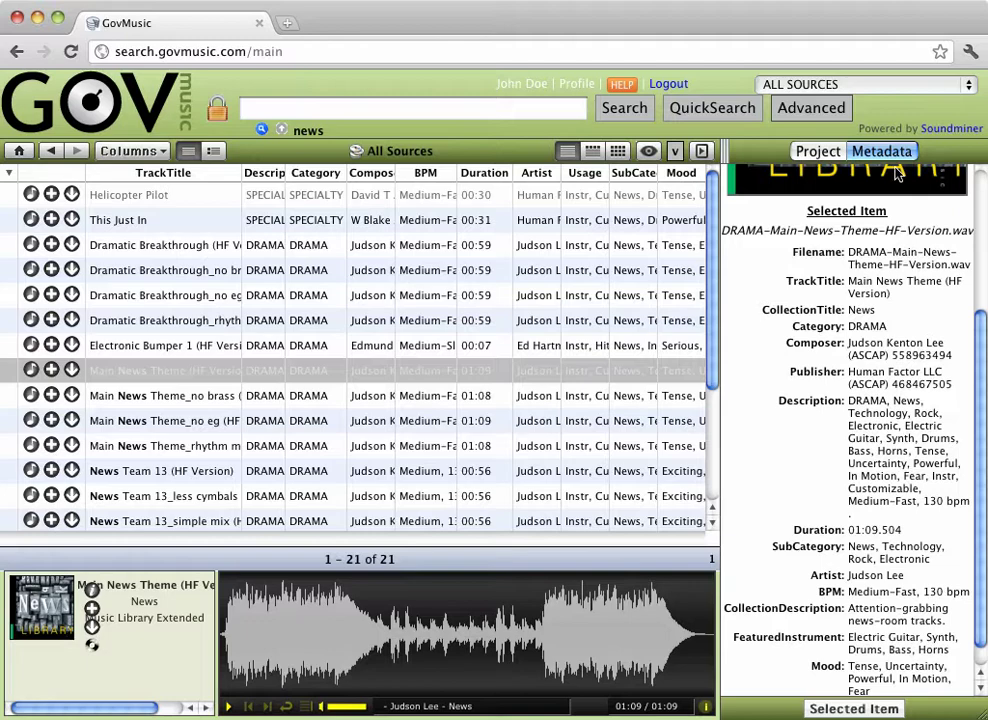
Filter the news results to Drums tracks and preview That's A Big F'ing Dragon.
scroll(906, 390, "down", 4)
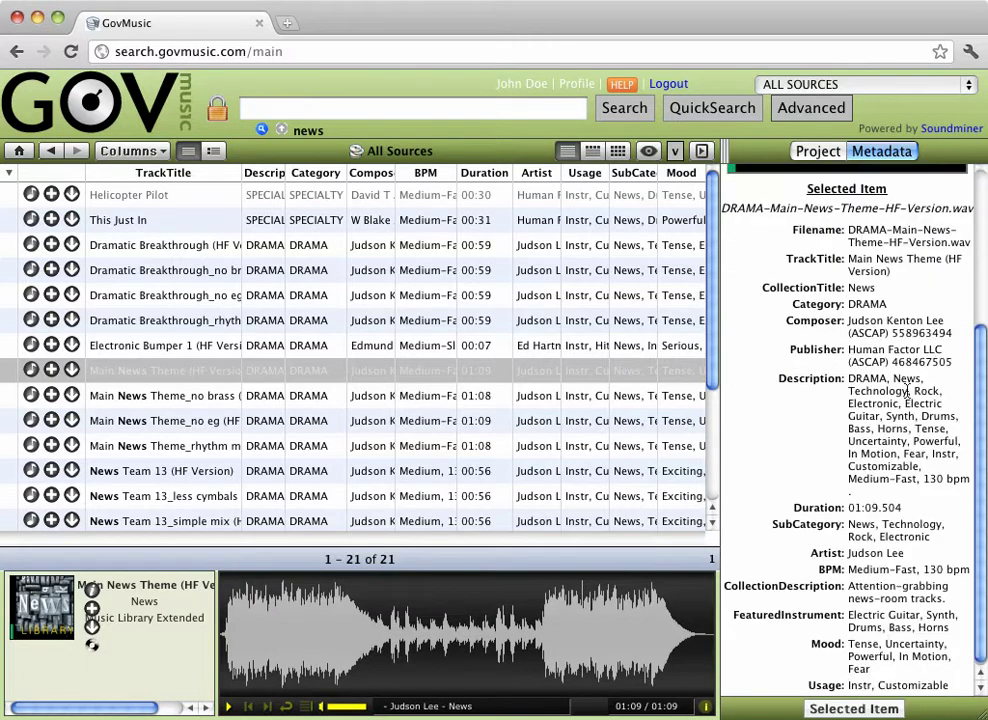
left_click(942, 420)
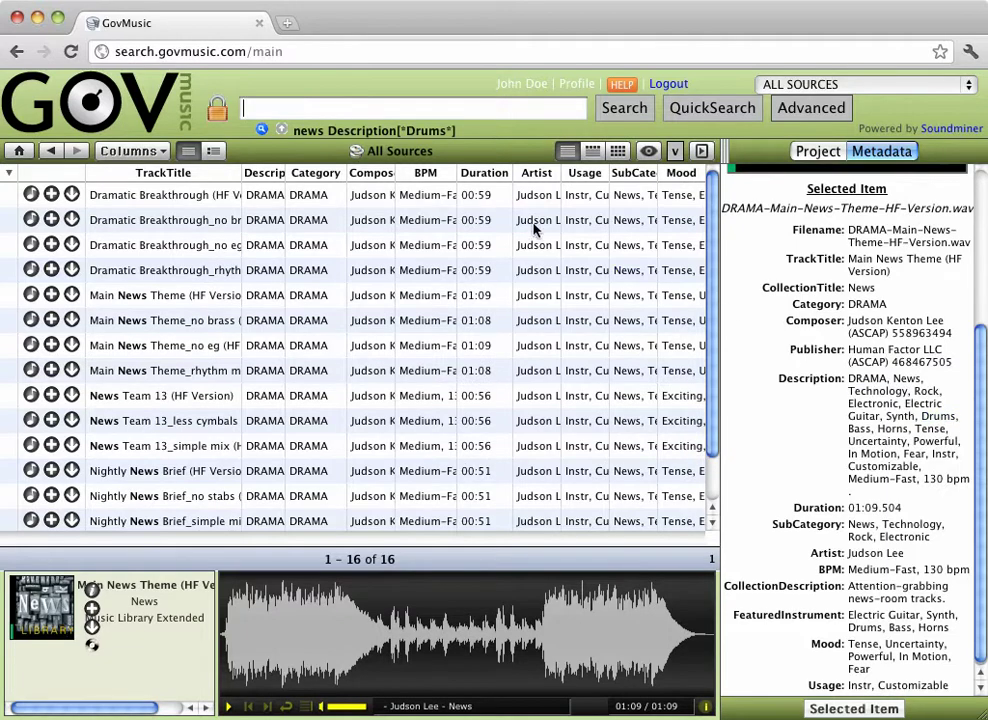
scroll(424, 346, "down", 2)
left_click(30, 517)
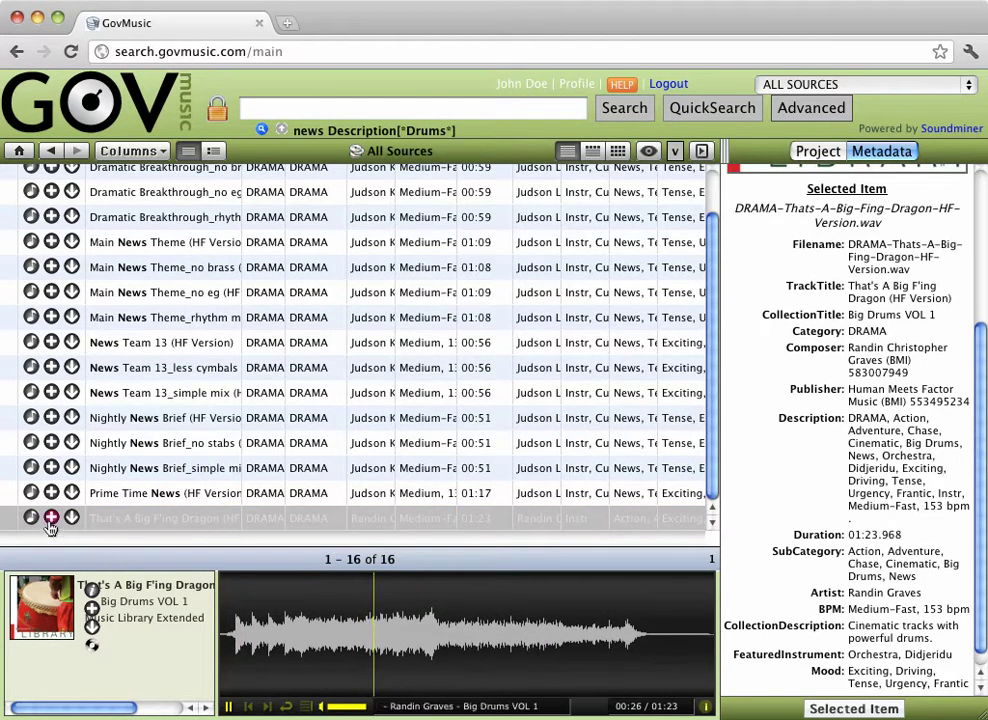
Check the project's playlists, return to the track details, and move to Prime Time News.
left_click(832, 154)
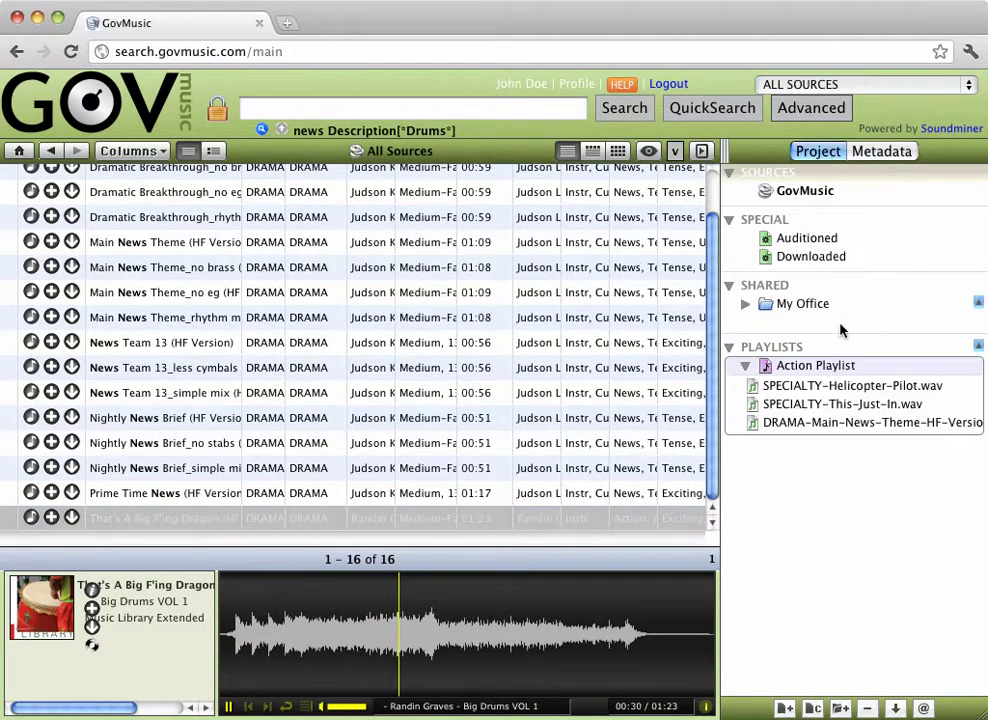
left_click(874, 155)
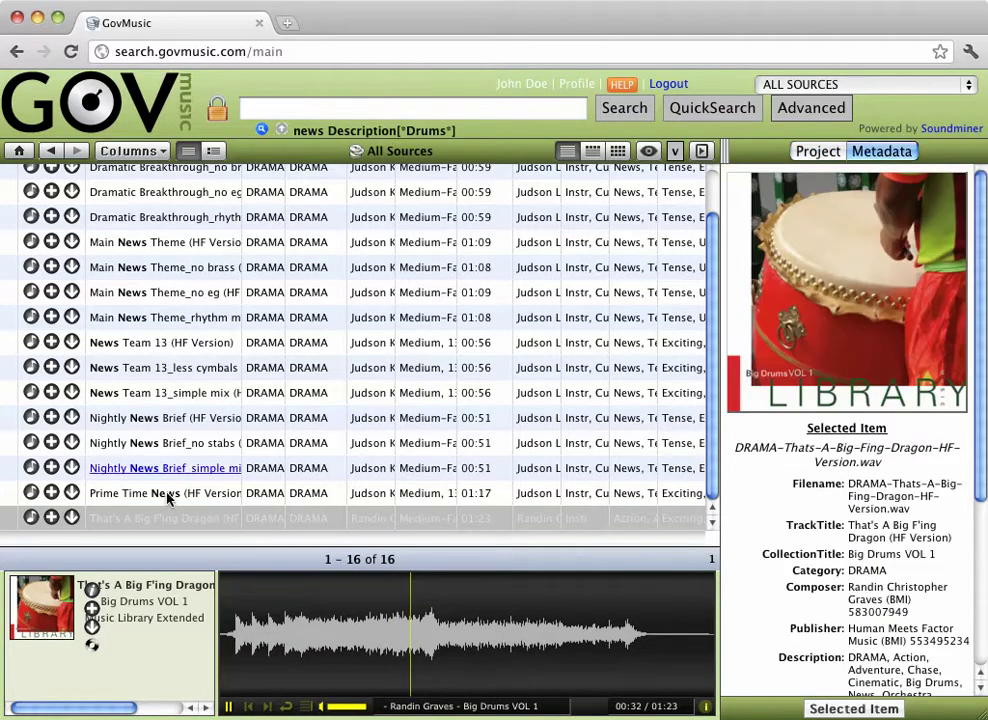
key("Up")
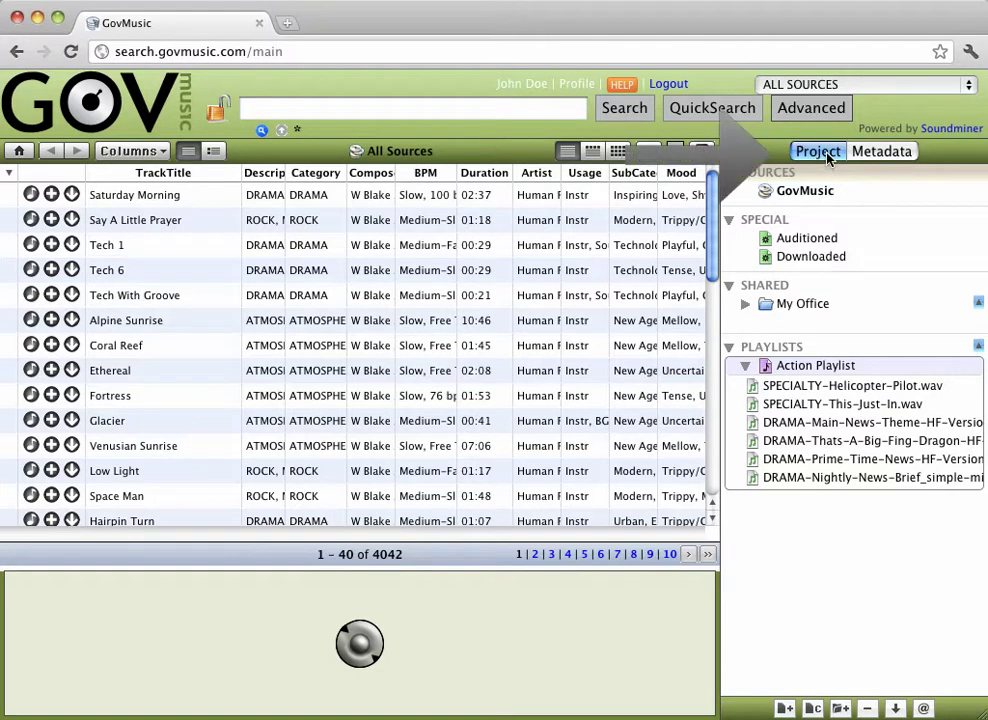
Download all six Action Playlist tracks as MP3 128k files in a zip.
double_click(843, 367)
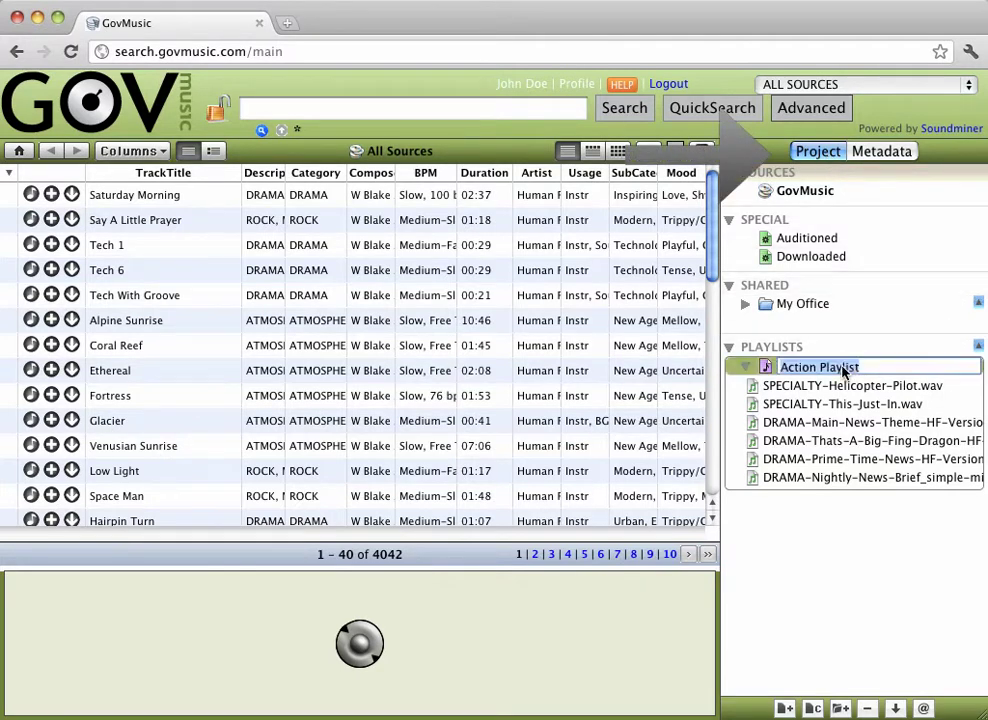
key("Return")
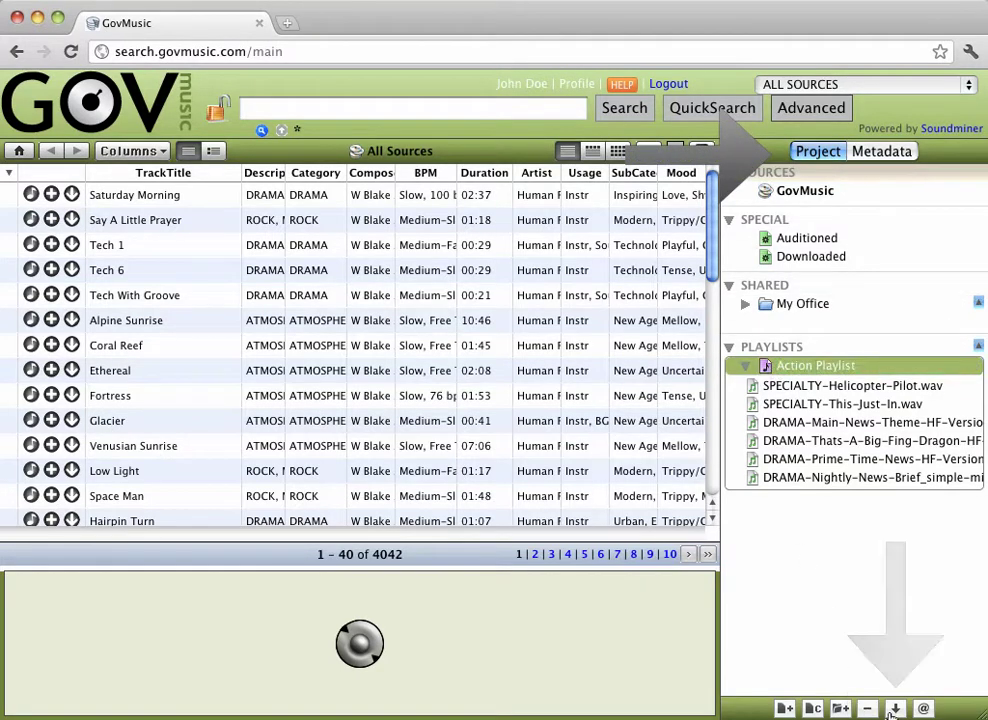
left_click(895, 708)
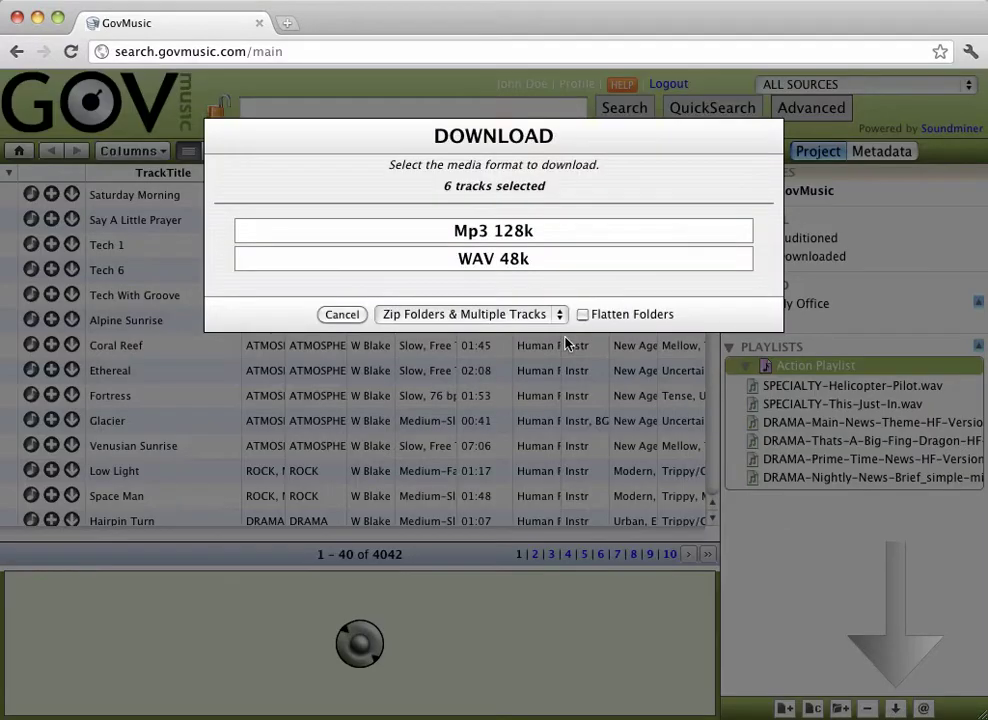
left_click(545, 232)
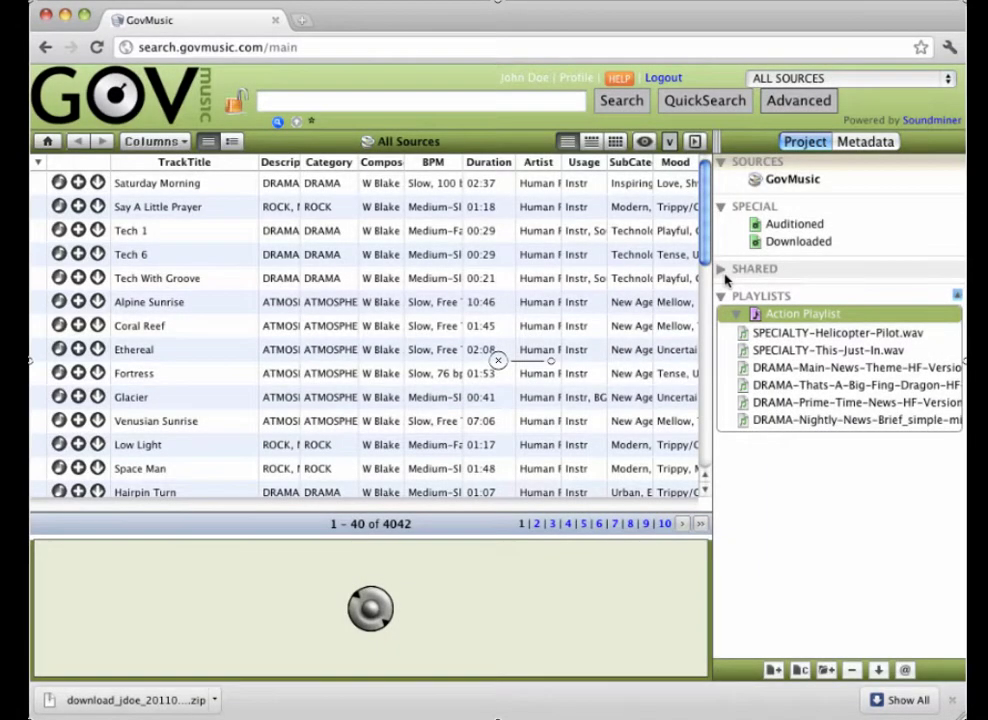
left_click(717, 271)
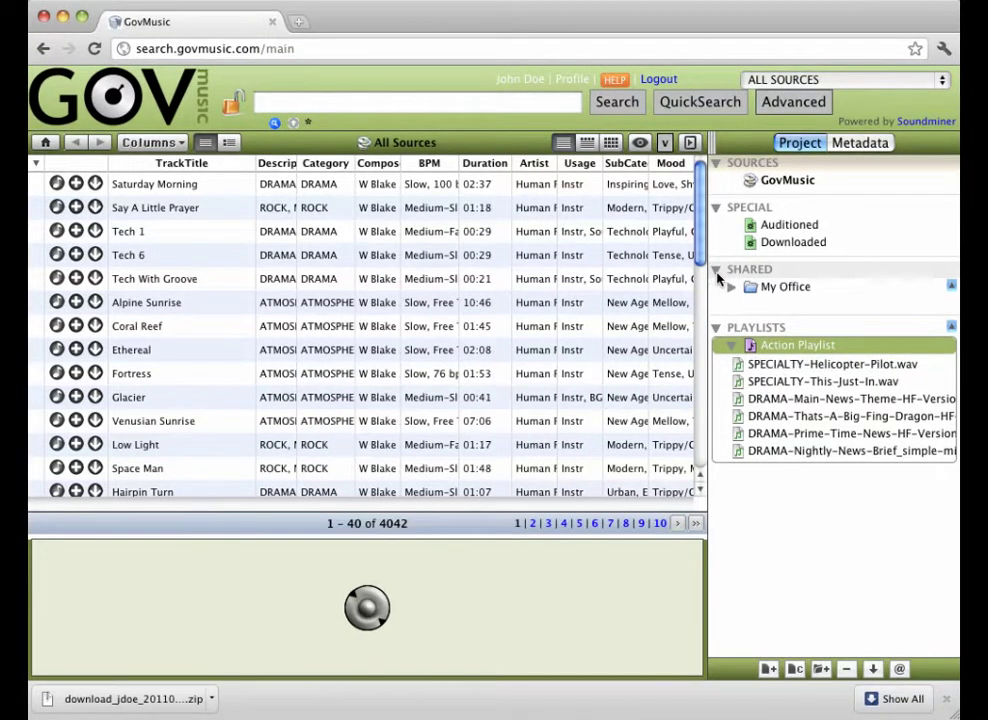
left_click(731, 287)
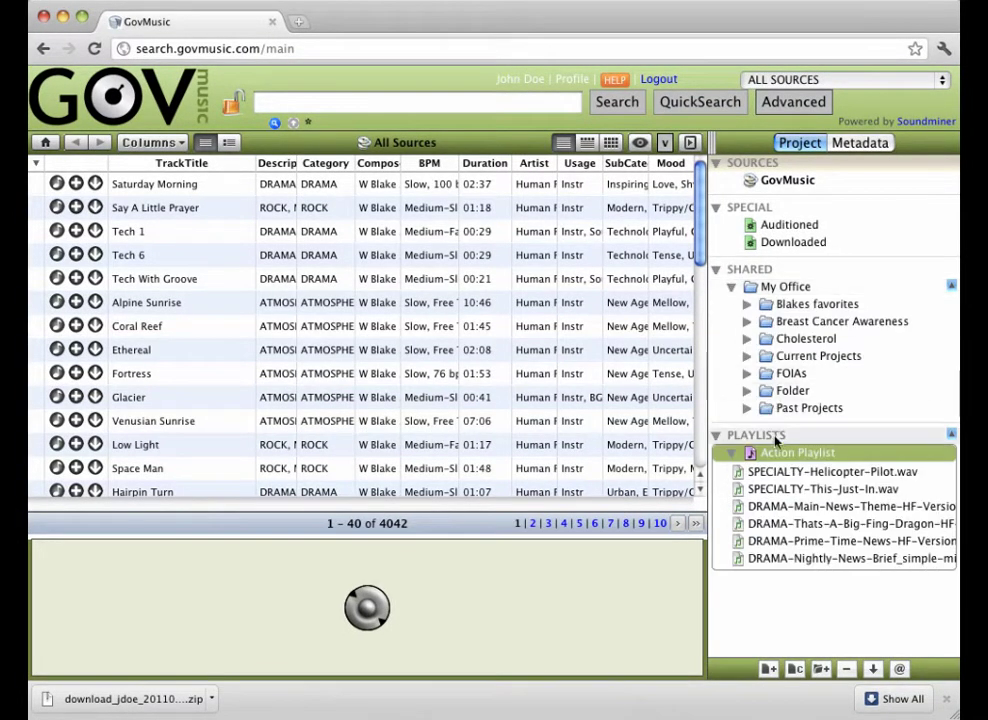
left_click_drag(836, 385, 783, 293)
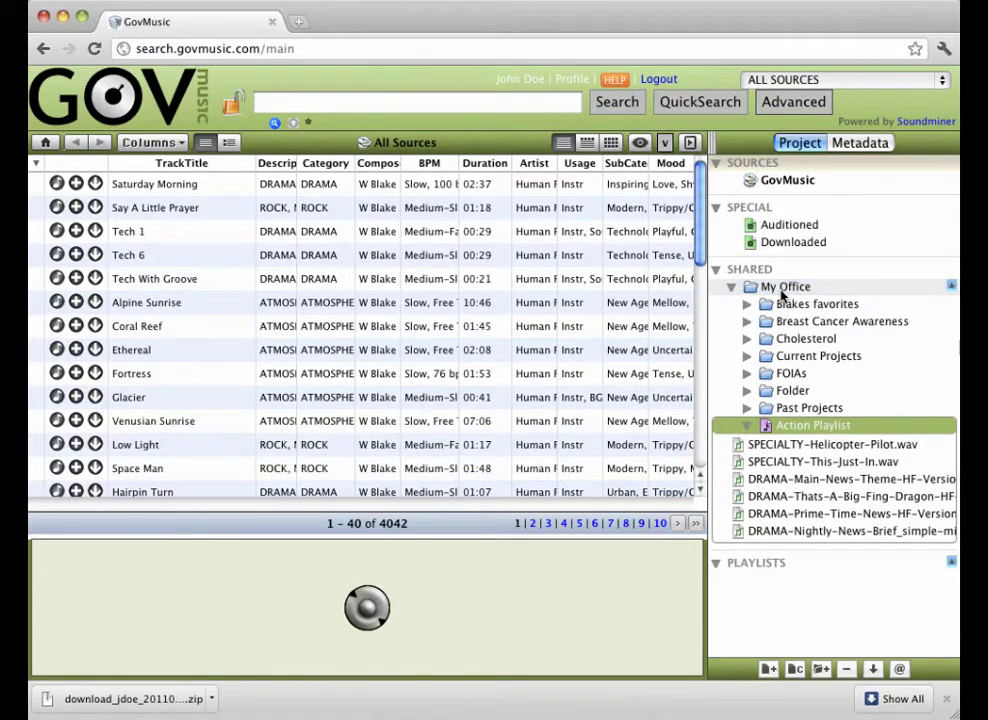
left_click(751, 426)
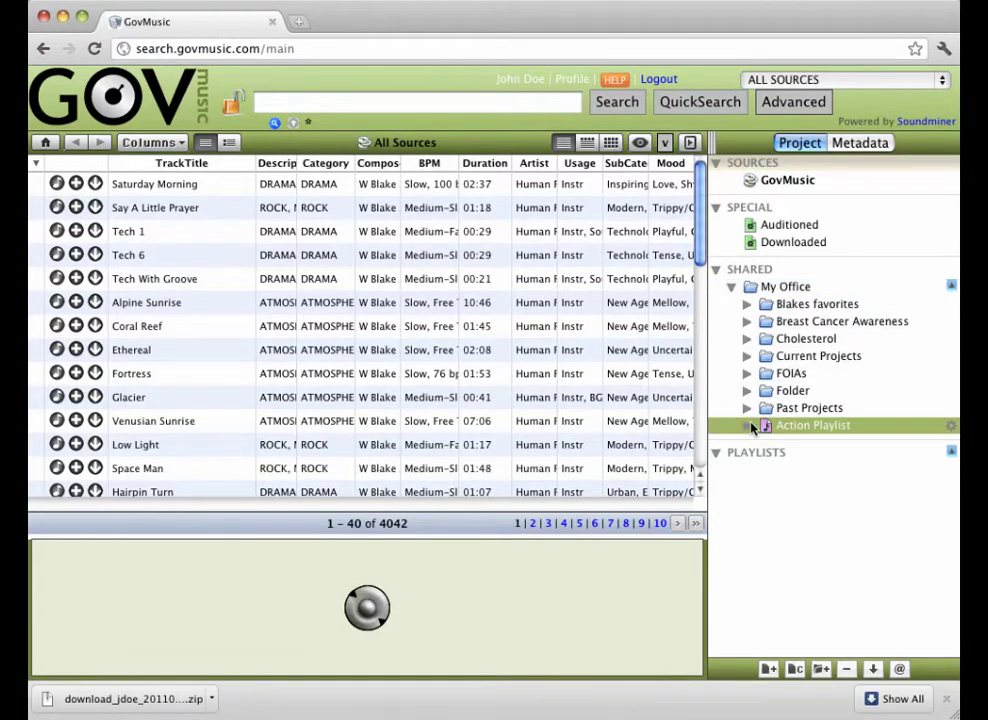
left_click_drag(753, 427, 769, 453)
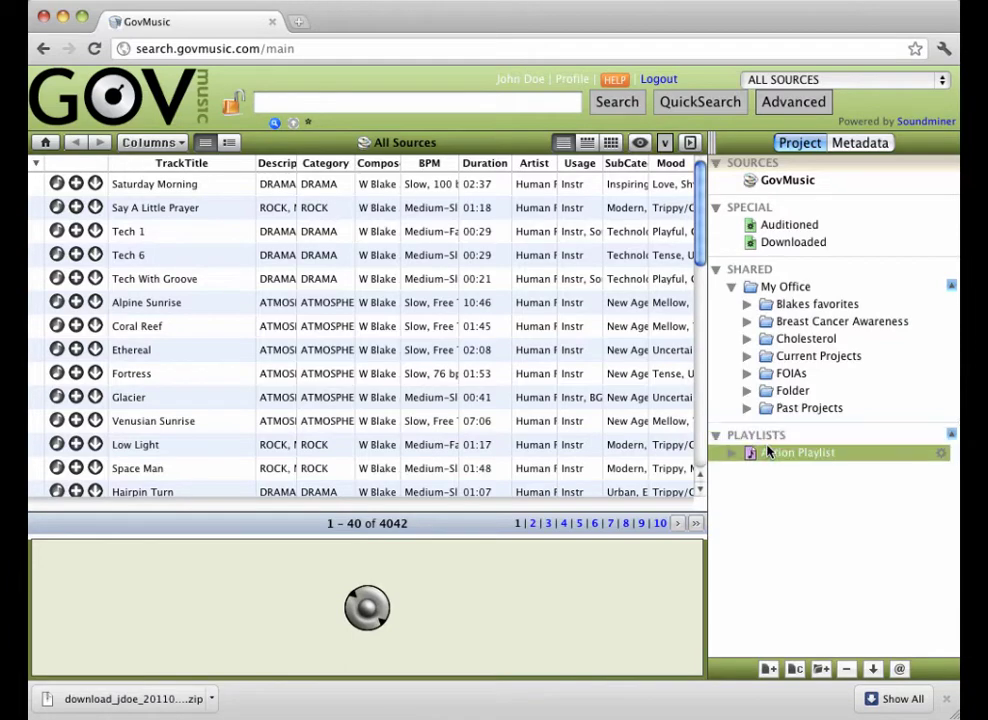
left_click(731, 454)
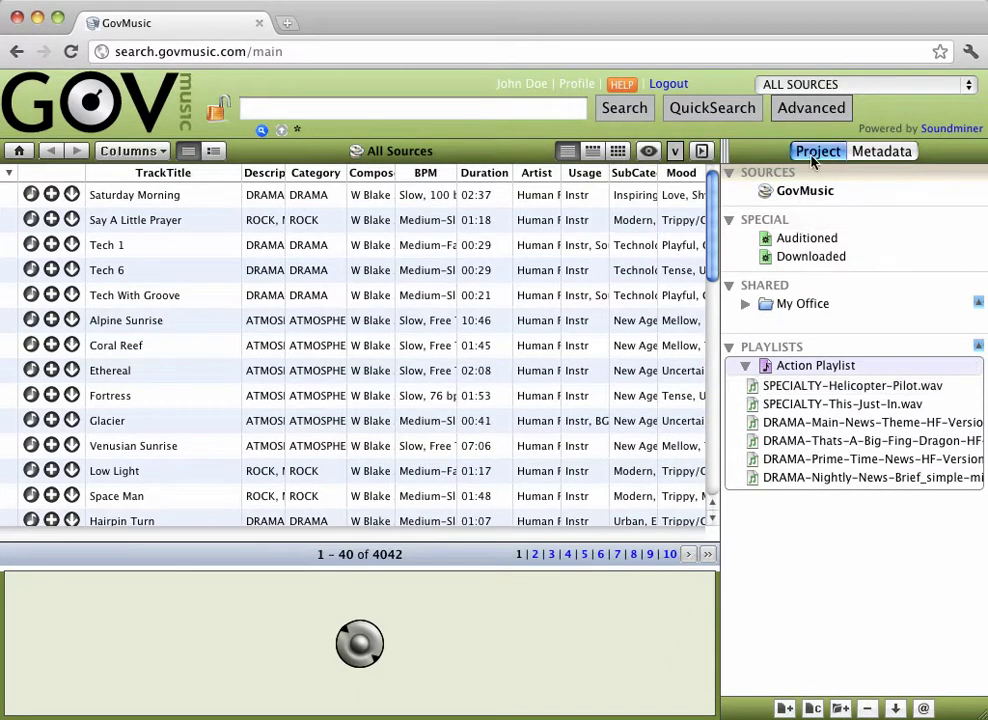
Draft an email of the Action Playlist OnePage to the recipient, subject 'I think these are the ones!!!!'.
left_click(812, 369)
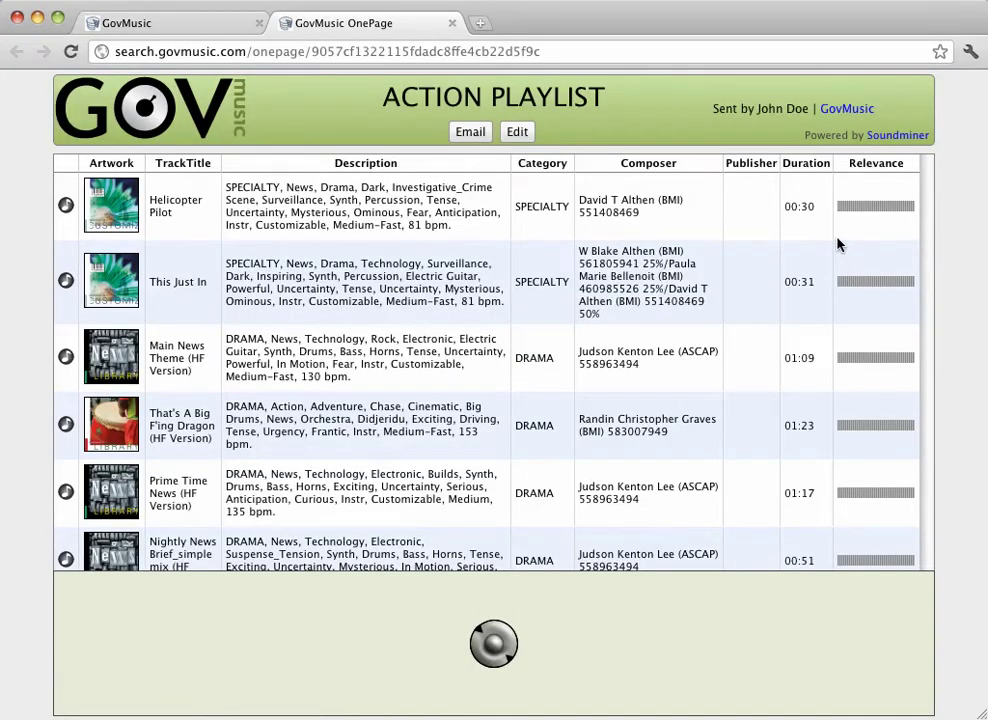
left_click(470, 134)
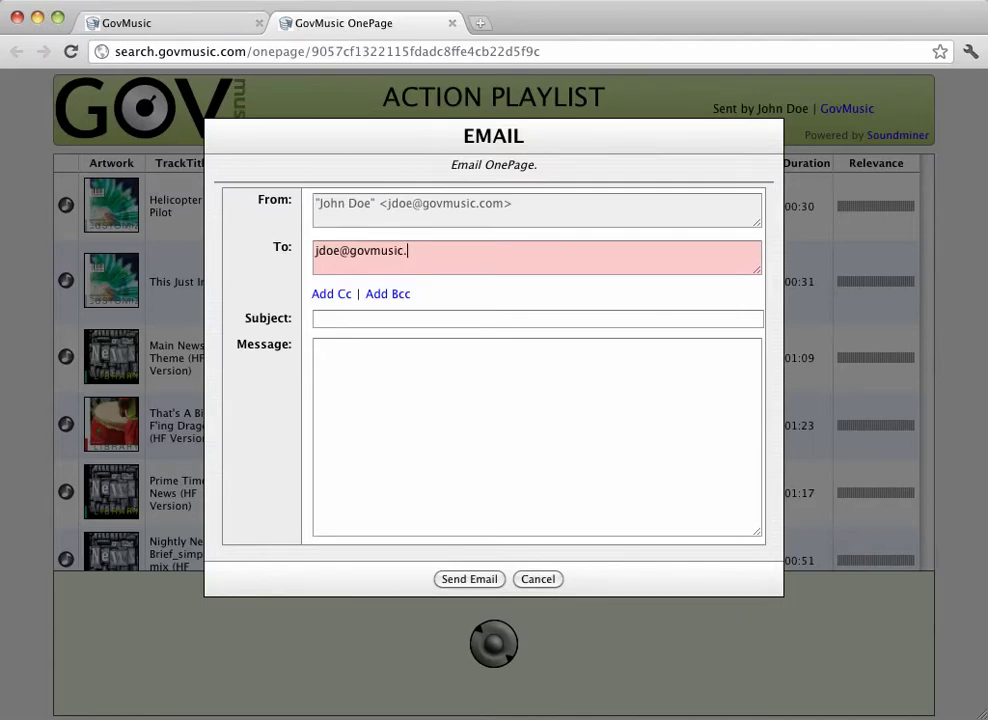
left_click(318, 319)
type("I think these are the ones!!!!")
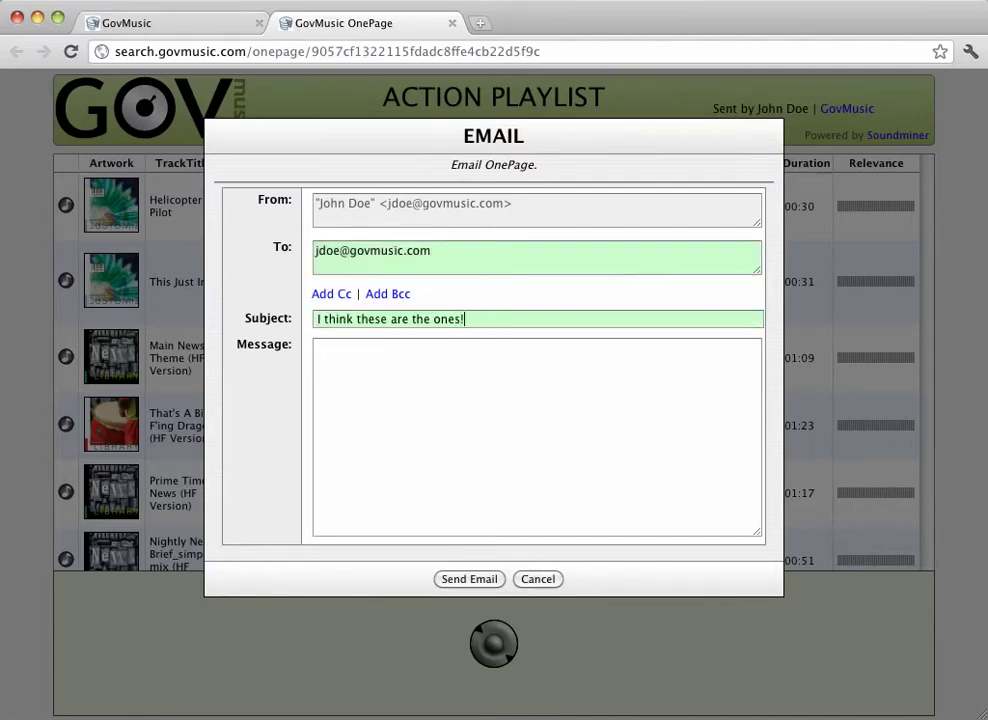
left_click(538, 579)
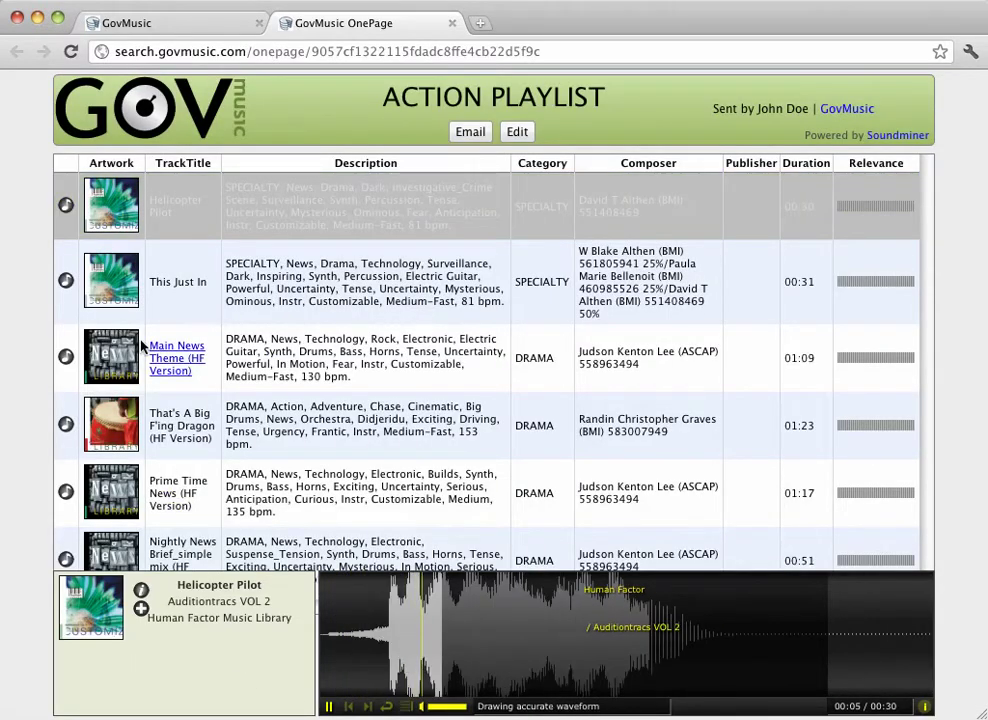
Play Main News Theme (HF Version) on the OnePage and skip ahead to about 00:13.
left_click(66, 360)
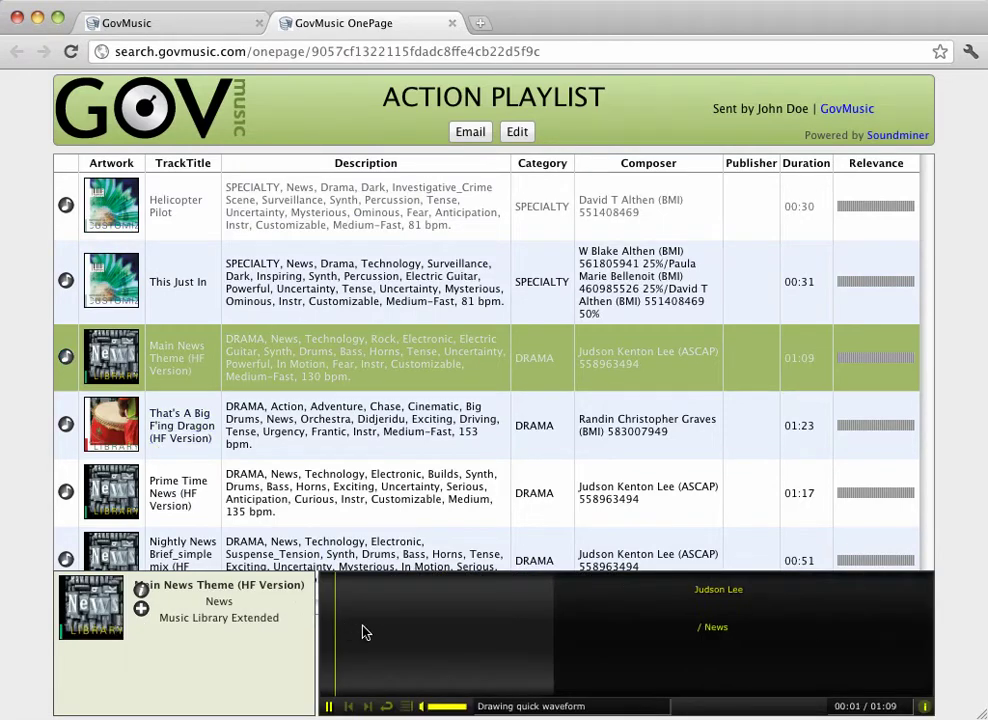
left_click(430, 638)
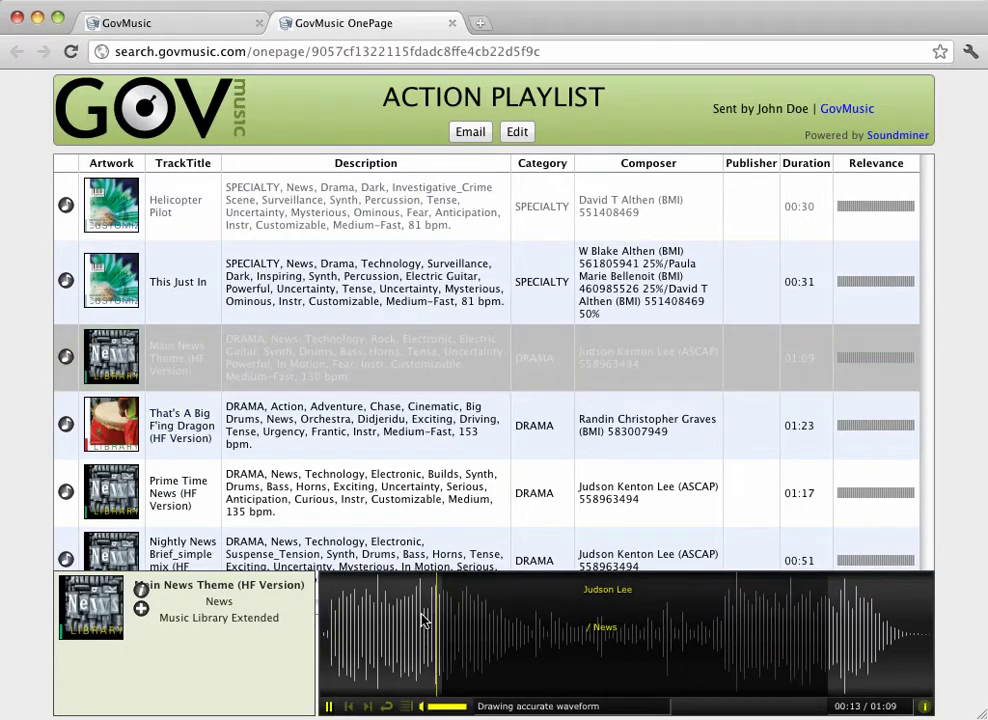